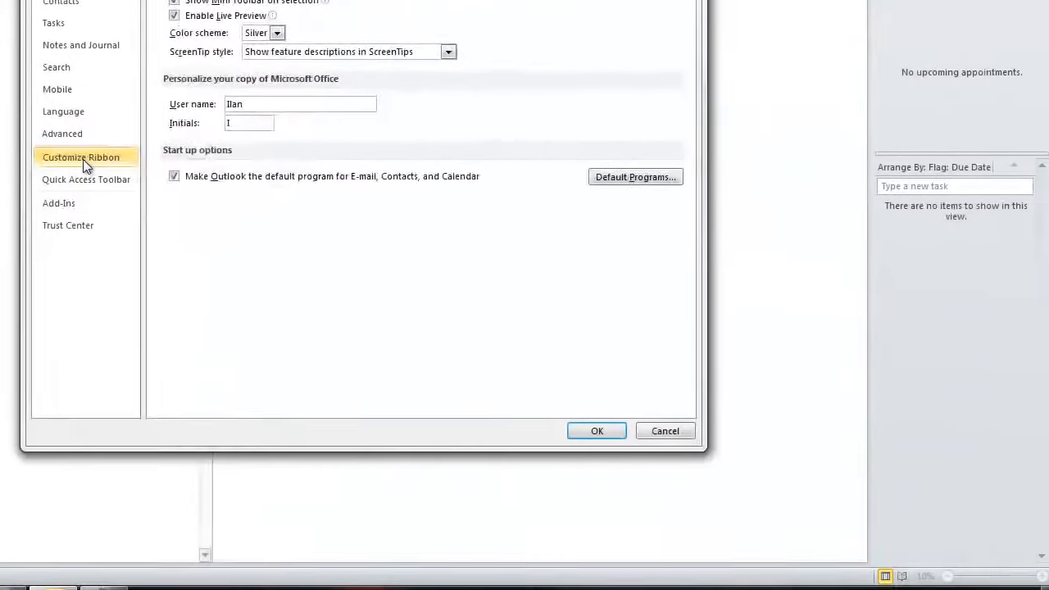
Check in the ribbon customization options that the Developer tab is enabled among the main tabs, and accept the options
{"action": "left_click", "coordinate": [406, 399]}
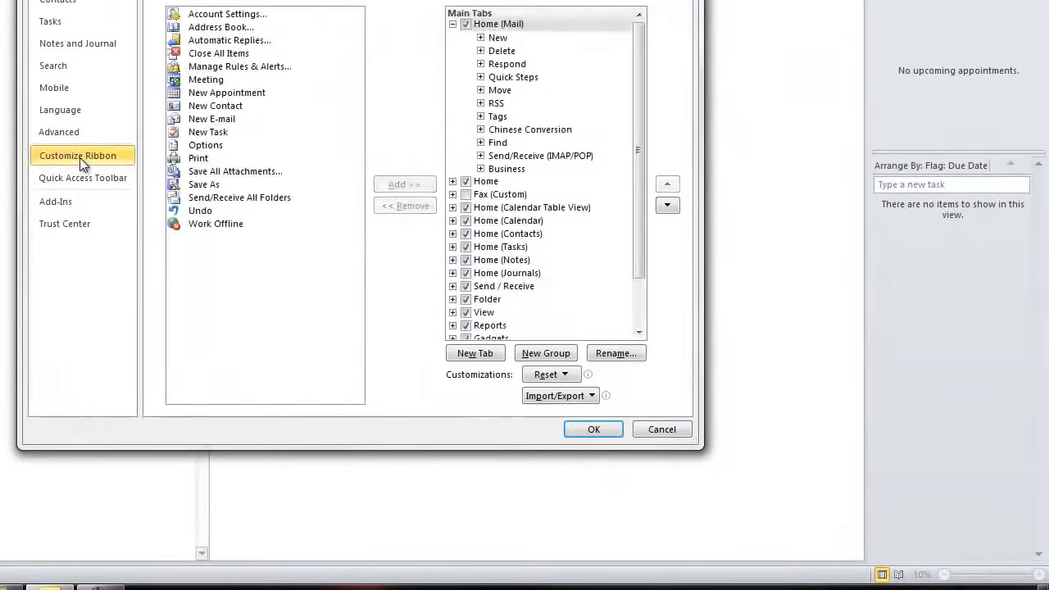
{"action": "left_click_drag", "start_coordinate": [640, 264], "coordinate": [639, 332]}
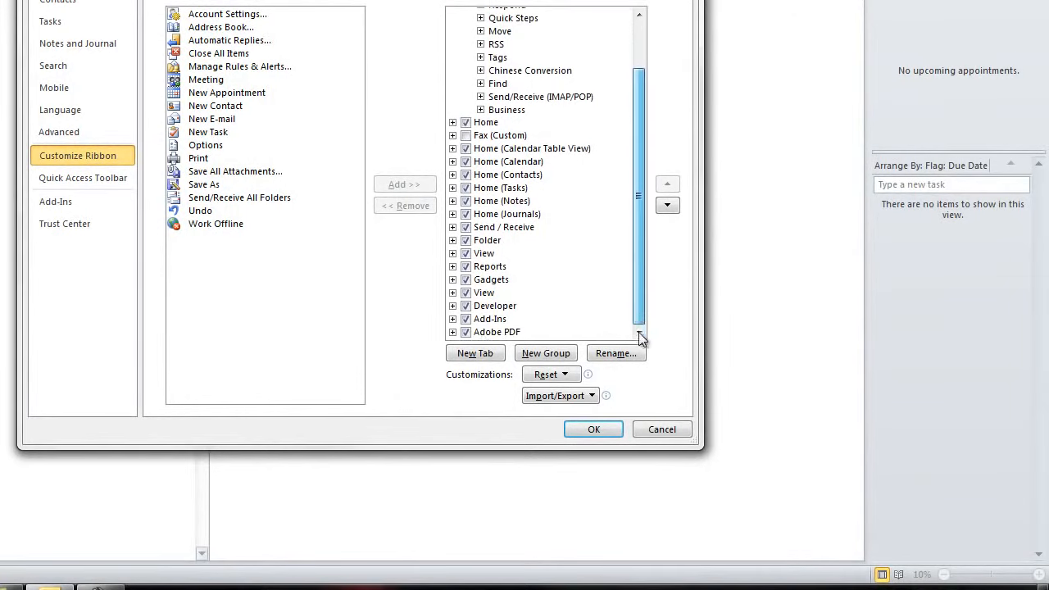
{"action": "left_click", "coordinate": [452, 305]}
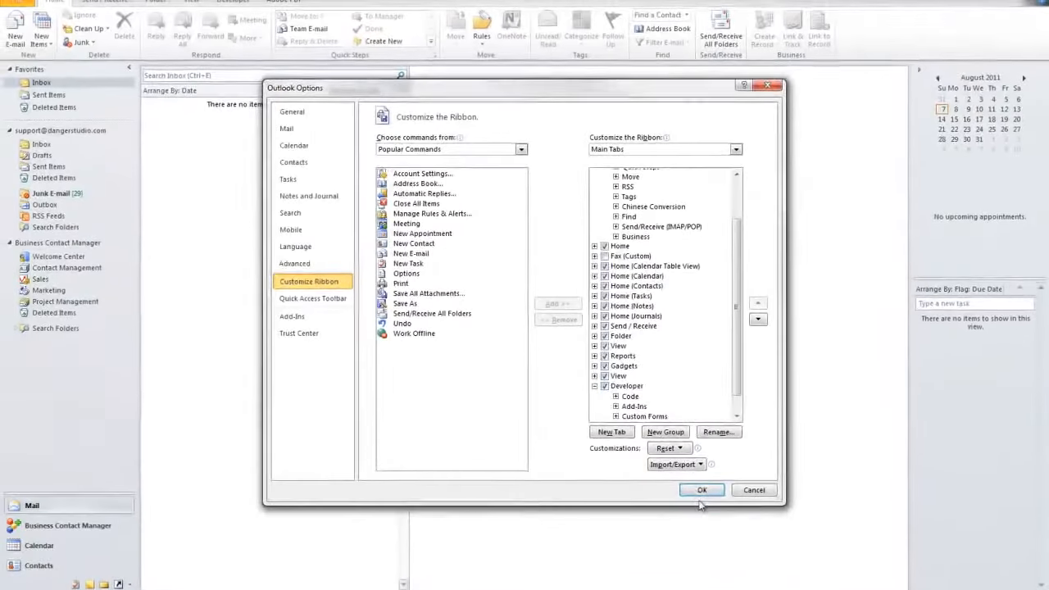
{"action": "left_click", "coordinate": [701, 490]}
Create a new e-mail message and open its form in design mode
{"action": "left_click", "coordinate": [15, 29]}
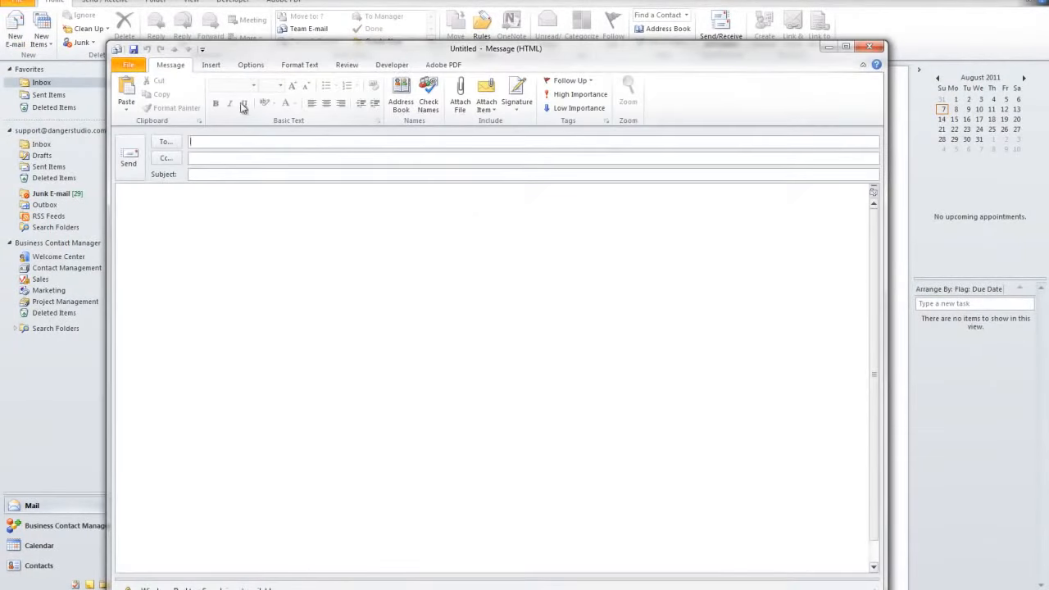
{"action": "left_click", "coordinate": [391, 66]}
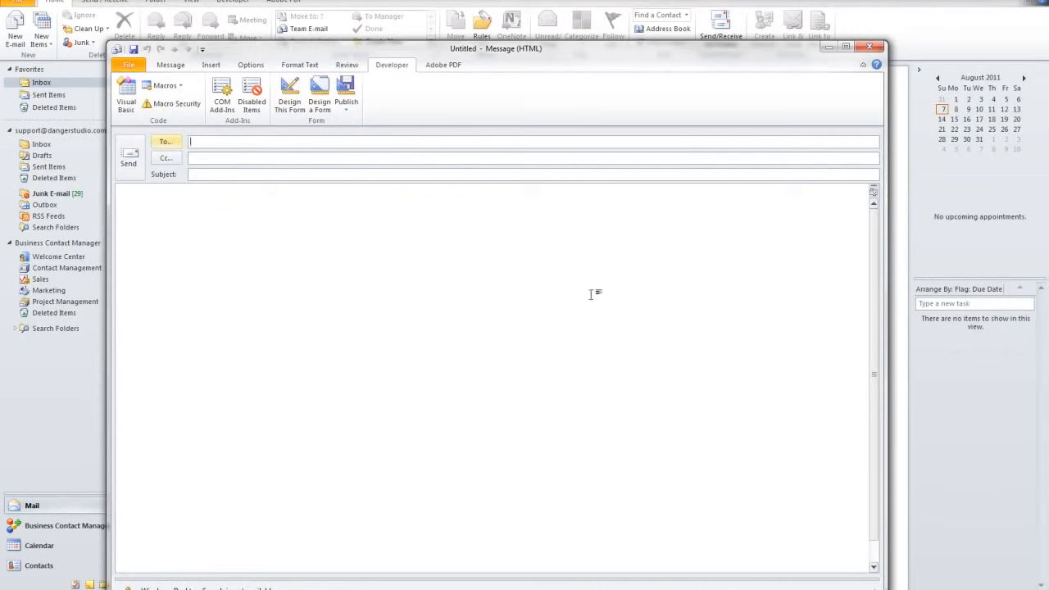
{"action": "left_click", "coordinate": [304, 100]}
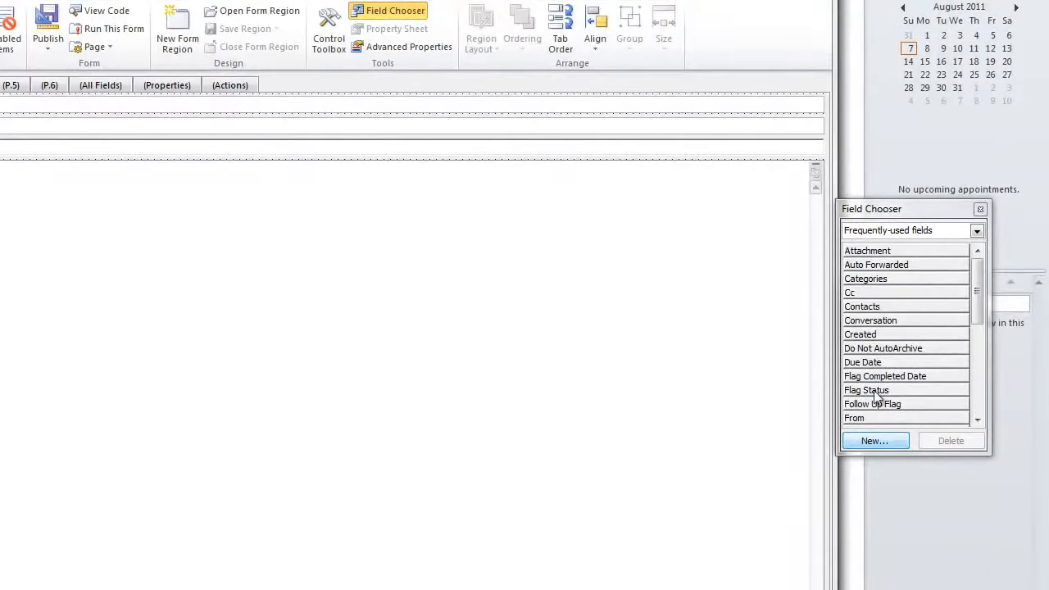
Examine the data types offered for a new custom form field without creating one
{"action": "left_click", "coordinate": [877, 440]}
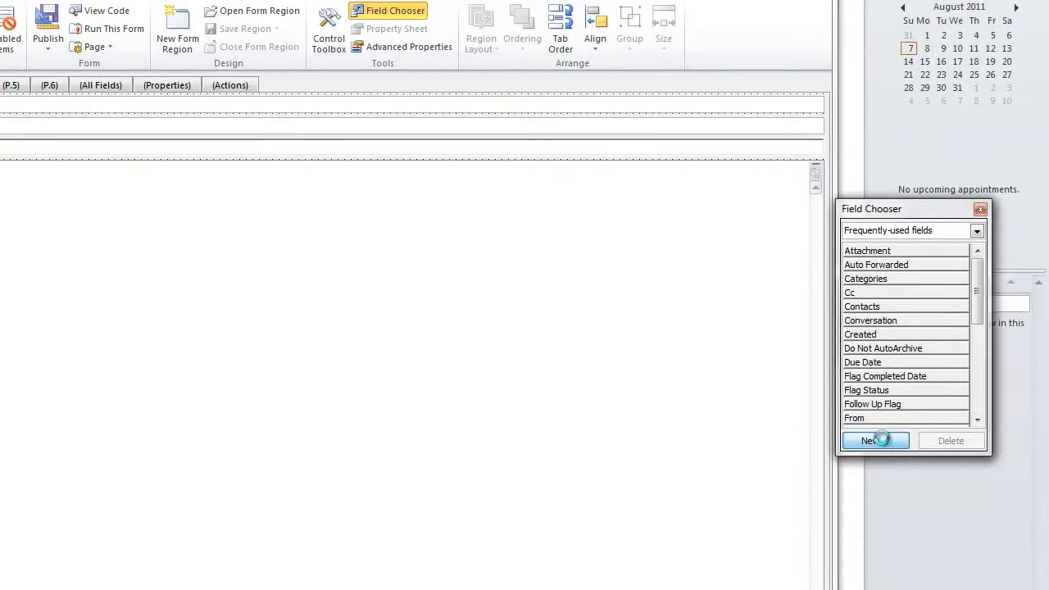
{"action": "left_click_drag", "start_coordinate": [842, 277], "coordinate": [114, 257]}
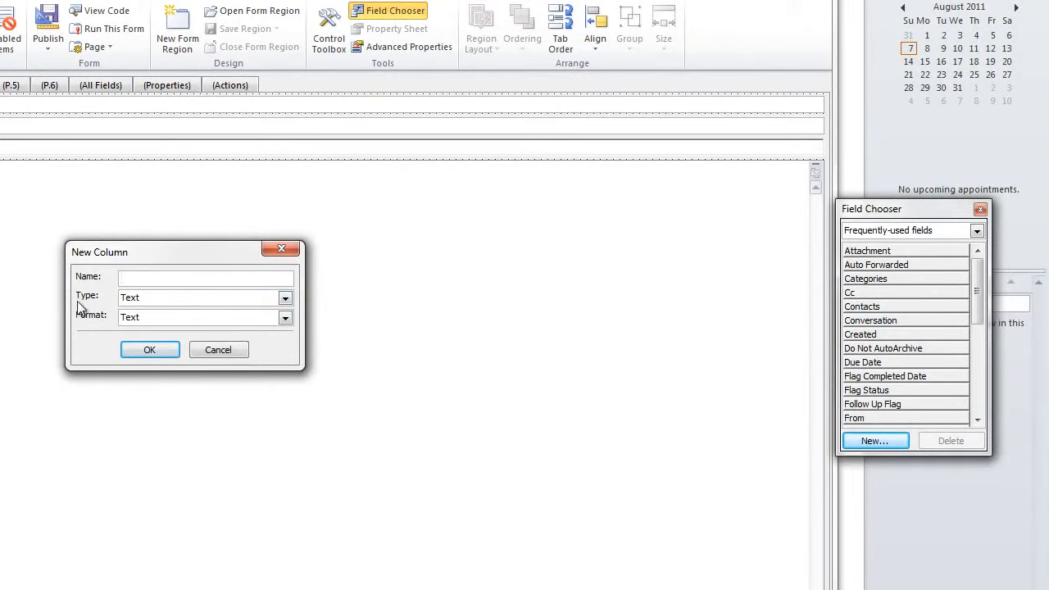
{"action": "left_click", "coordinate": [156, 296]}
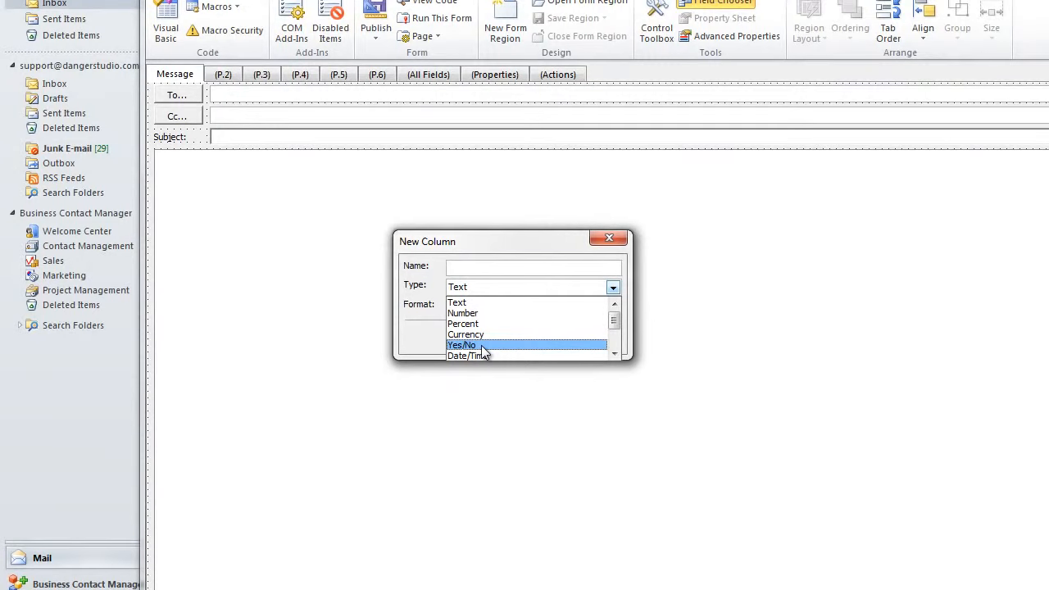
{"action": "scroll", "coordinate": [484, 350], "scroll_direction": "down", "scroll_amount": 1}
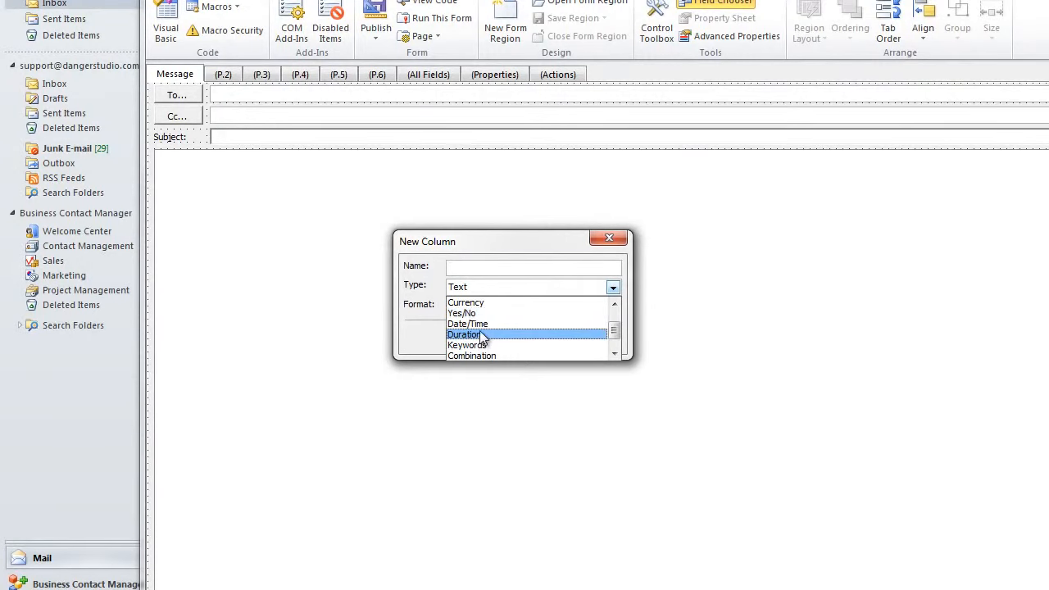
{"action": "scroll", "coordinate": [486, 334], "scroll_direction": "down", "scroll_amount": 1}
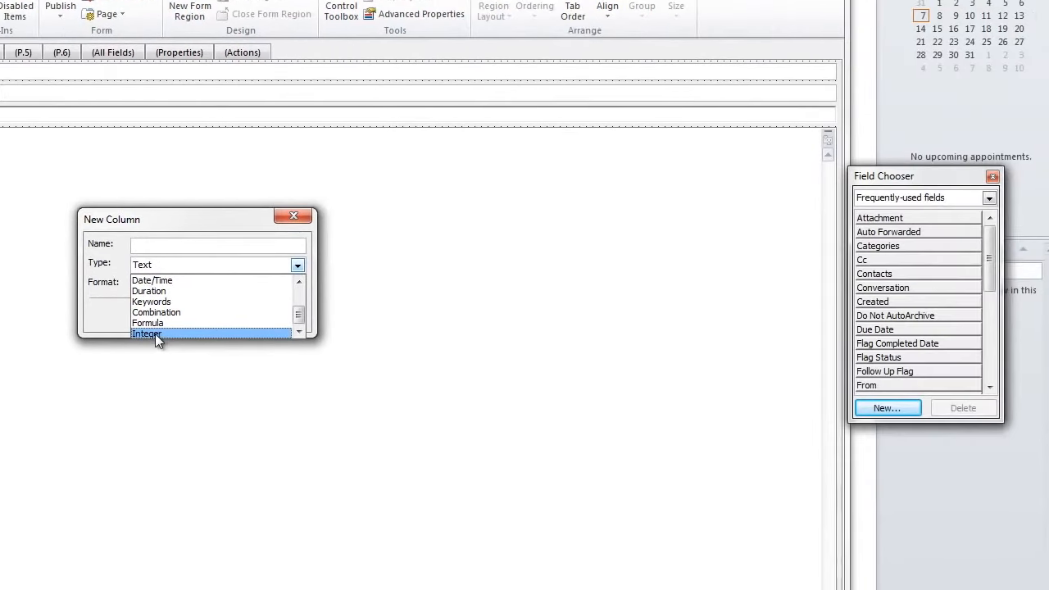
{"action": "left_click", "coordinate": [139, 209]}
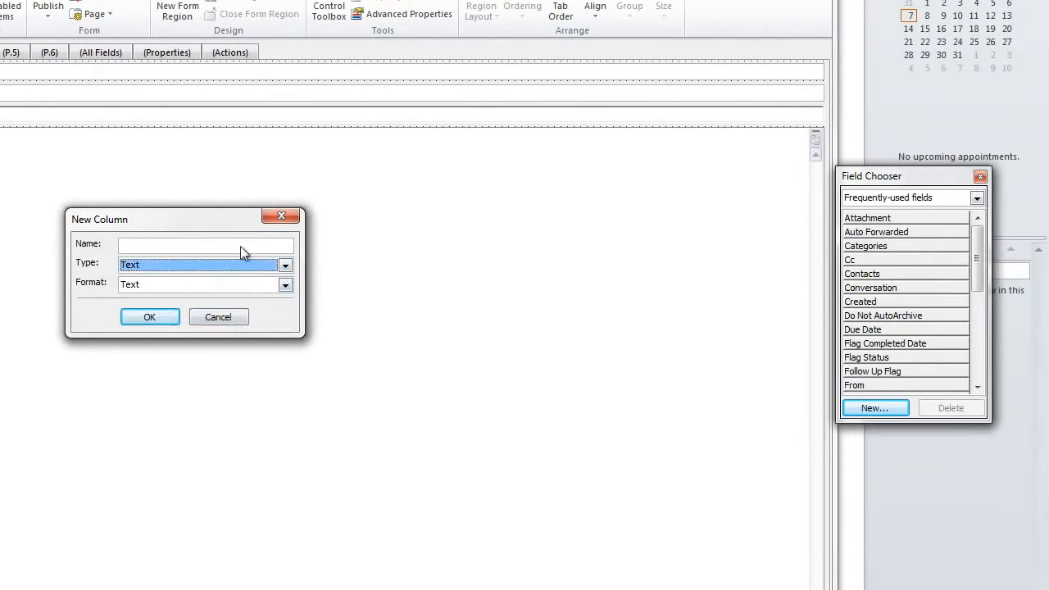
{"action": "left_click", "coordinate": [221, 318]}
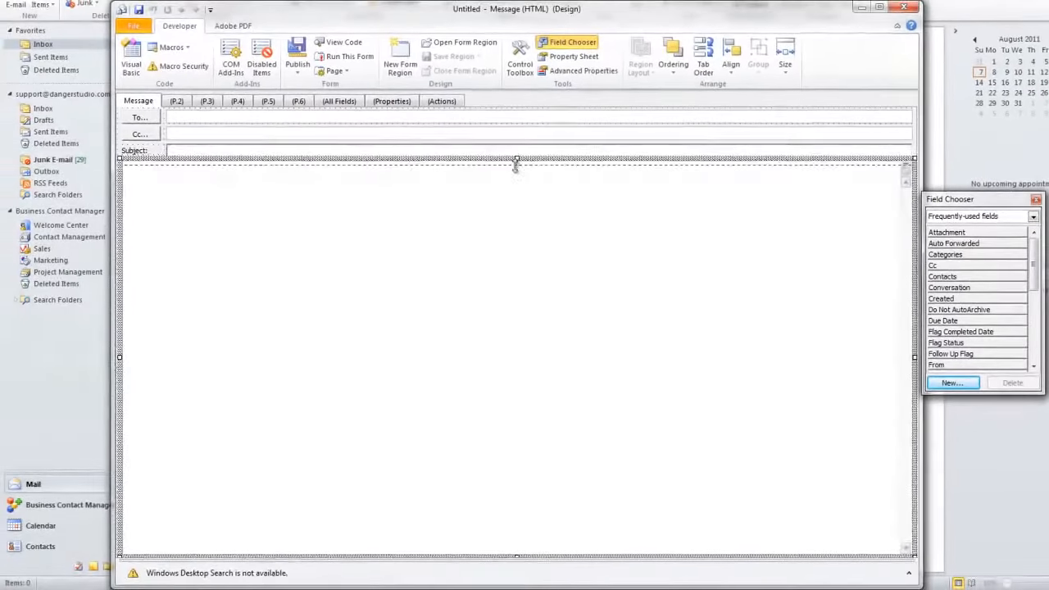
Shrink the message body box in height and width and move it to the right side of the form below Subject
{"action": "left_click_drag", "start_coordinate": [516, 165], "coordinate": [510, 220]}
{"action": "left_click_drag", "start_coordinate": [915, 385], "coordinate": [613, 387]}
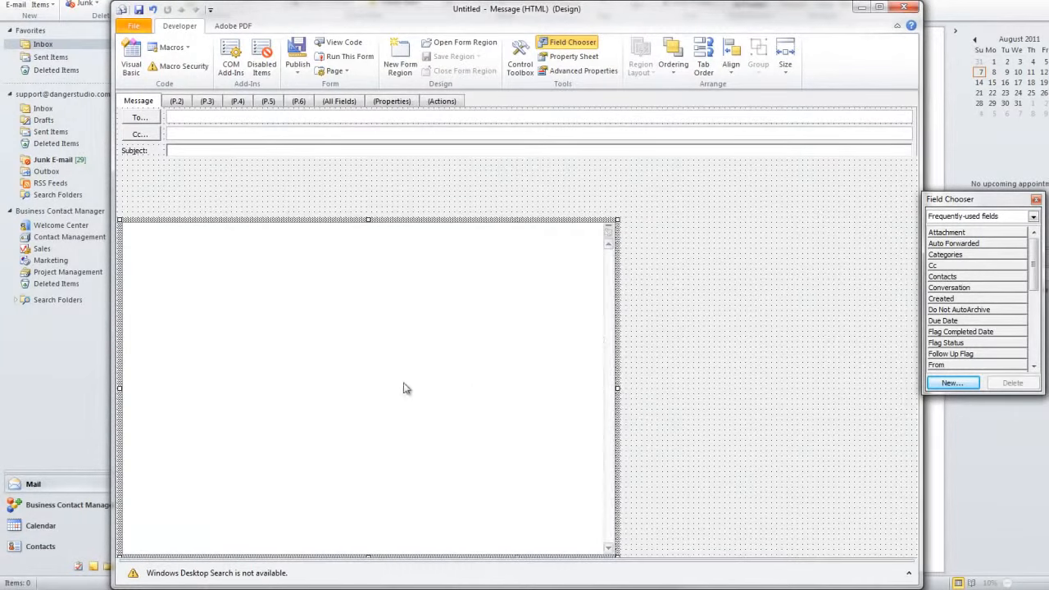
{"action": "left_click_drag", "start_coordinate": [404, 388], "coordinate": [599, 331]}
{"action": "left_click_drag", "start_coordinate": [379, 362], "coordinate": [670, 325]}
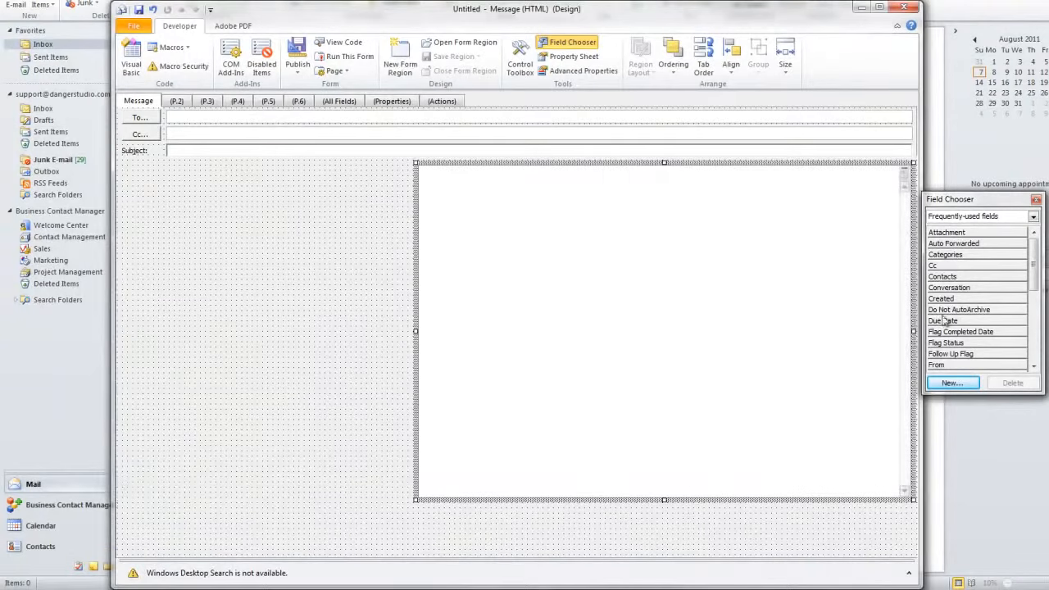
Add the Categories and Created fields to the empty area beside the message body box
{"action": "left_click", "coordinate": [957, 311]}
{"action": "left_click", "coordinate": [951, 255]}
{"action": "left_click_drag", "start_coordinate": [963, 255], "coordinate": [192, 215]}
{"action": "left_click", "coordinate": [266, 299]}
{"action": "left_click", "coordinate": [975, 310]}
{"action": "left_click_drag", "start_coordinate": [967, 301], "coordinate": [199, 217]}
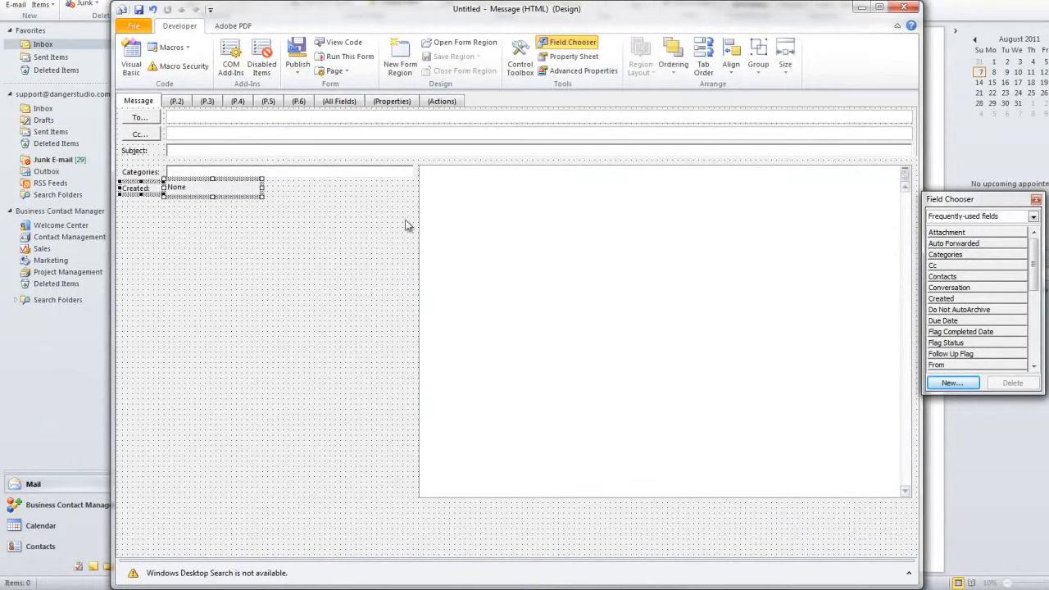
Add the Due Date field to the form below the Created field
{"action": "left_click", "coordinate": [129, 264]}
{"action": "left_click", "coordinate": [990, 344]}
{"action": "scroll", "coordinate": [979, 332], "scroll_direction": "down", "scroll_amount": 1}
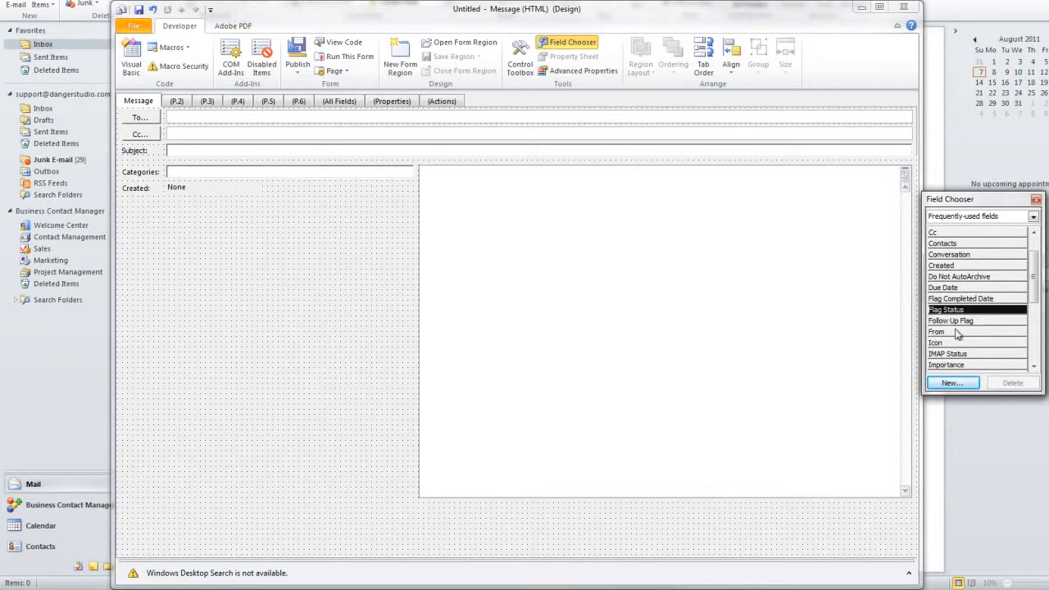
{"action": "left_click_drag", "start_coordinate": [956, 288], "coordinate": [194, 227]}
{"action": "left_click", "coordinate": [988, 309]}
{"action": "scroll", "coordinate": [984, 319], "scroll_direction": "down", "scroll_amount": 2}
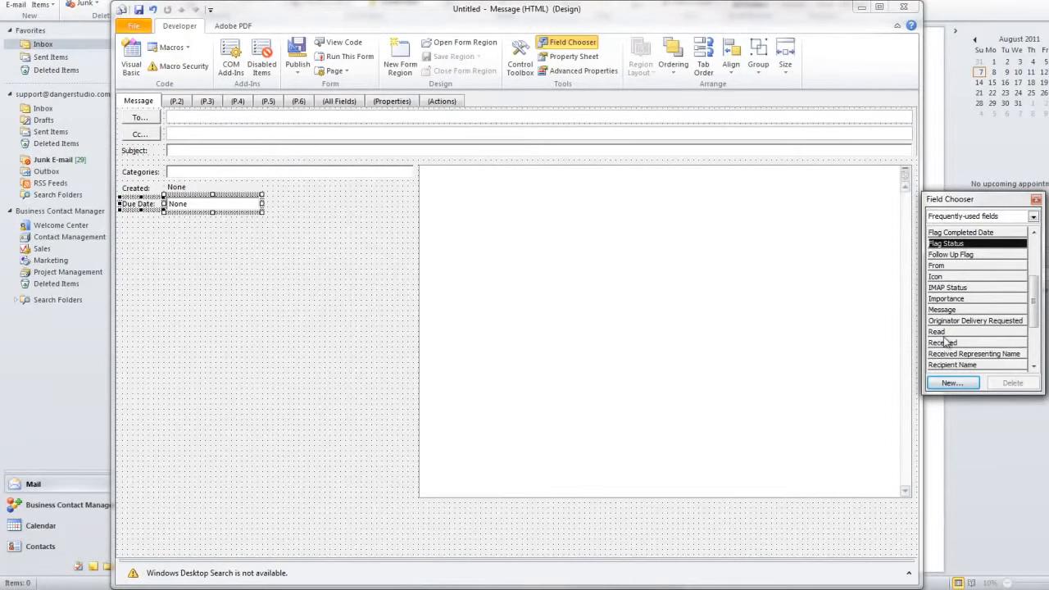
{"action": "left_click_drag", "start_coordinate": [944, 310], "coordinate": [414, 300]}
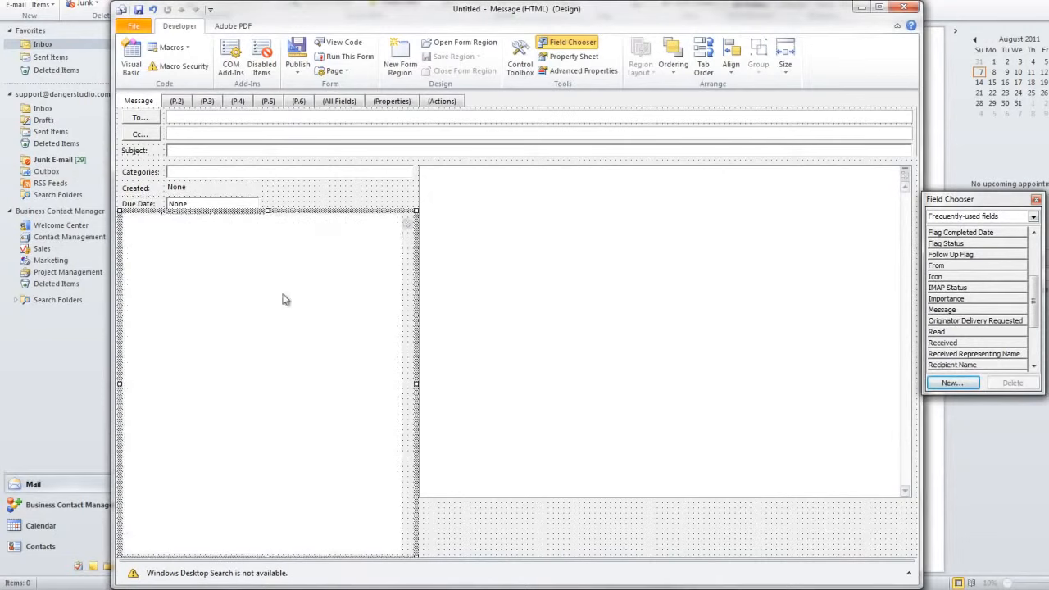
{"action": "left_click_drag", "start_coordinate": [265, 211], "coordinate": [273, 250]}
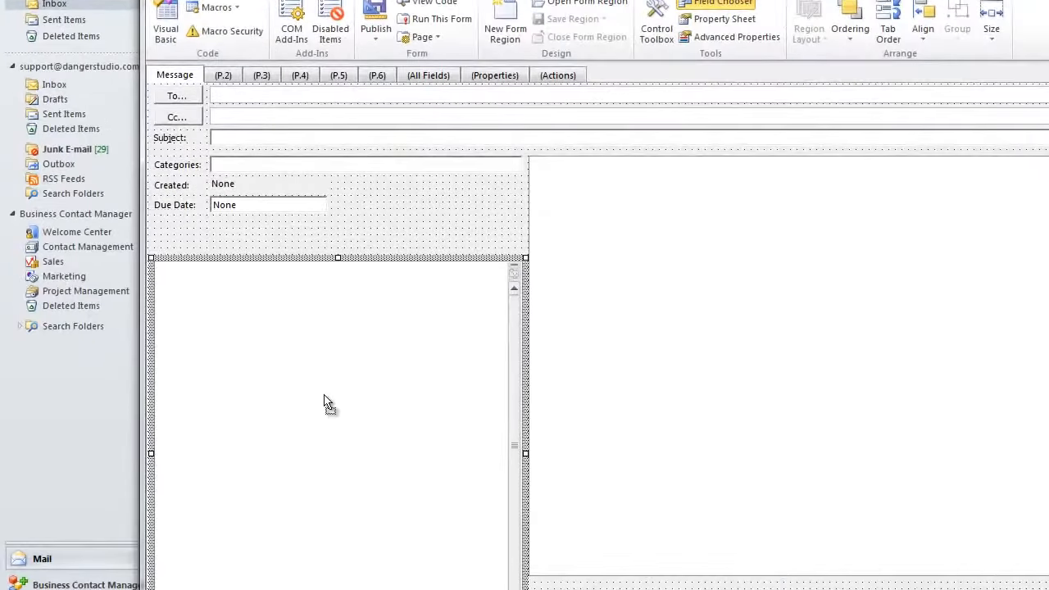
{"action": "left_click", "coordinate": [672, 392]}
{"action": "left_click", "coordinate": [327, 441]}
{"action": "key", "text": "Delete"}
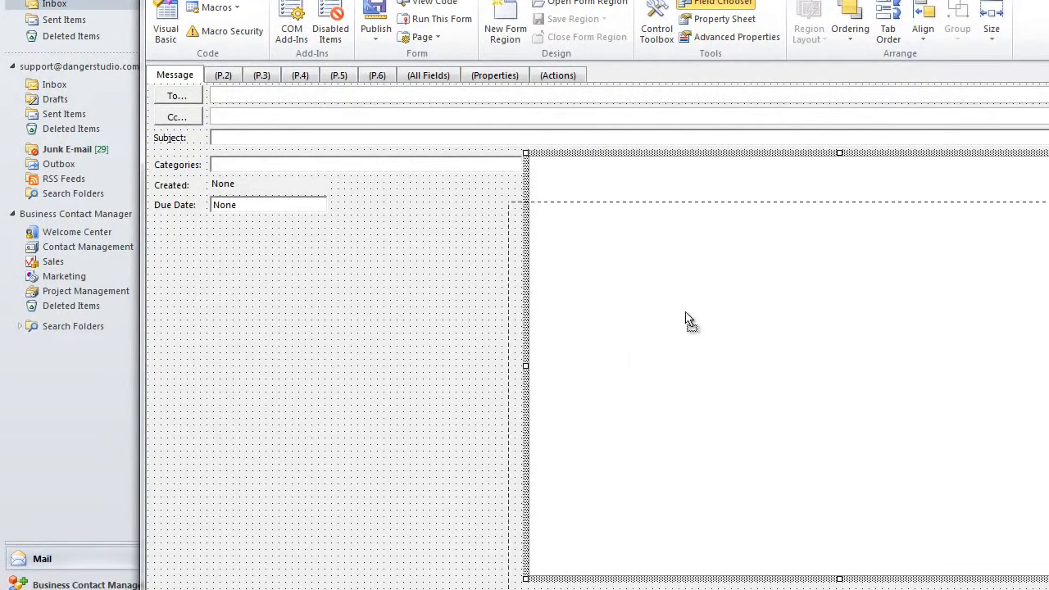
Move the message body box left and down so that its upper edge sits beside the Due Date field
{"action": "left_click_drag", "start_coordinate": [688, 321], "coordinate": [599, 419]}
{"action": "mouse_move", "coordinate": [628, 386]}
{"action": "left_mouse_down"}
{"action": "mouse_move", "coordinate": [562, 327]}
{"action": "mouse_move", "coordinate": [571, 327]}
{"action": "left_mouse_up"}
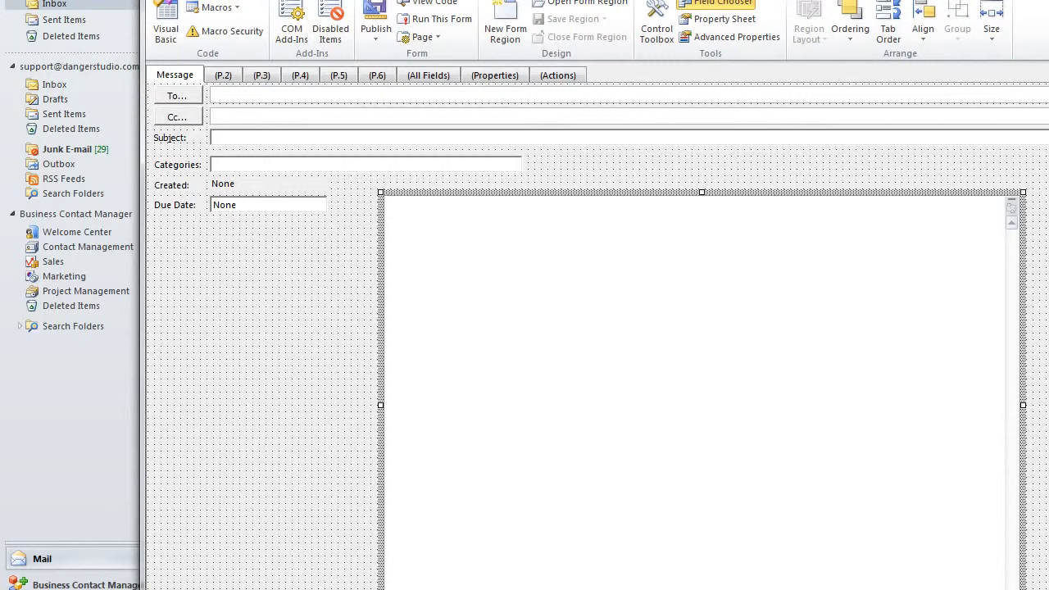
{"action": "left_click", "coordinate": [275, 399]}
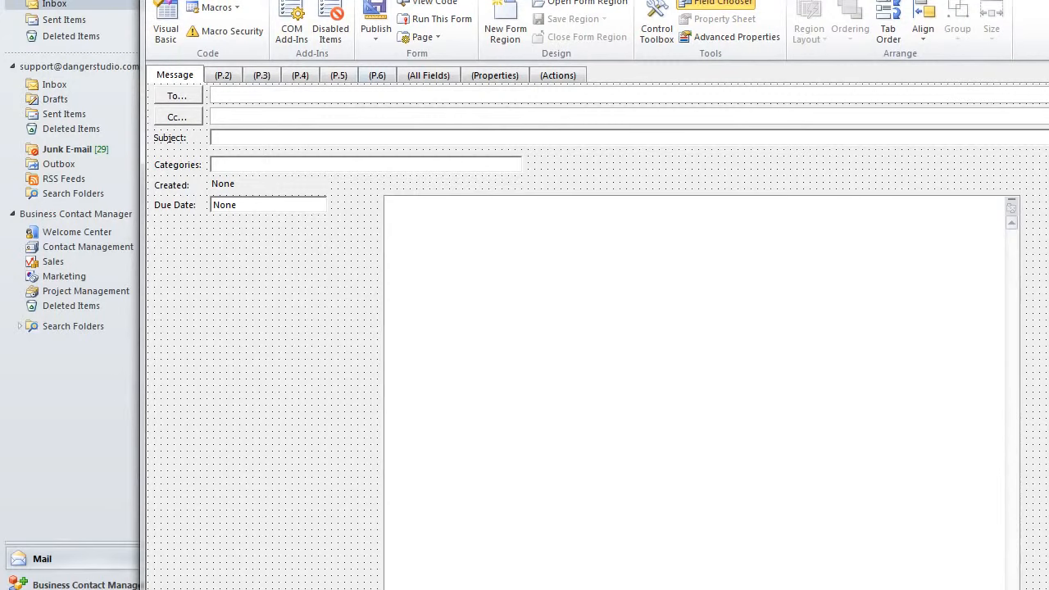
Publish the form as Untitled in the Personal Forms Library and close the design window without saving changes
{"action": "left_click", "coordinate": [376, 33]}
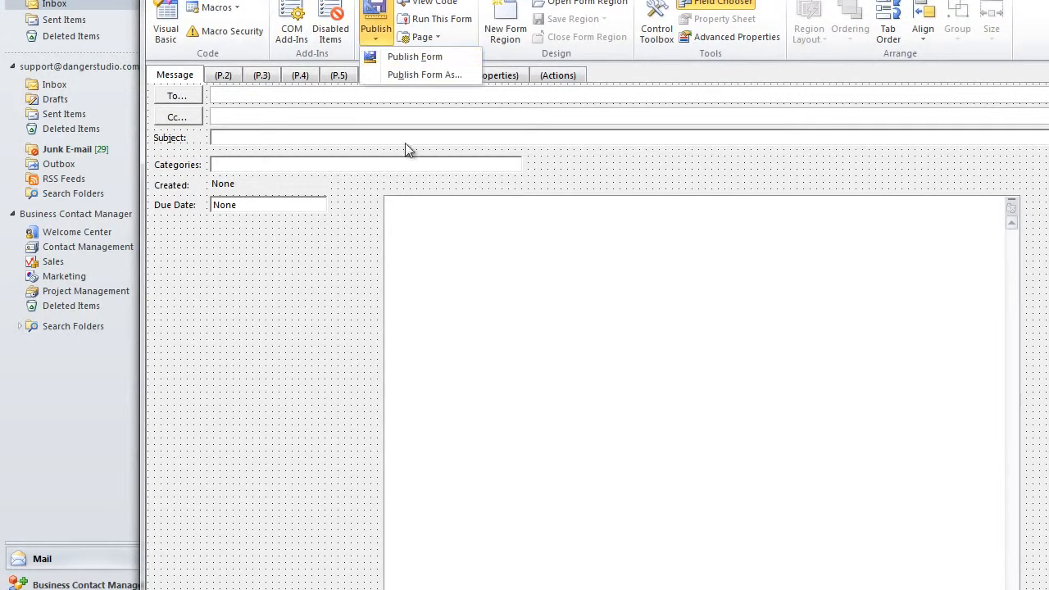
{"action": "left_click", "coordinate": [393, 75]}
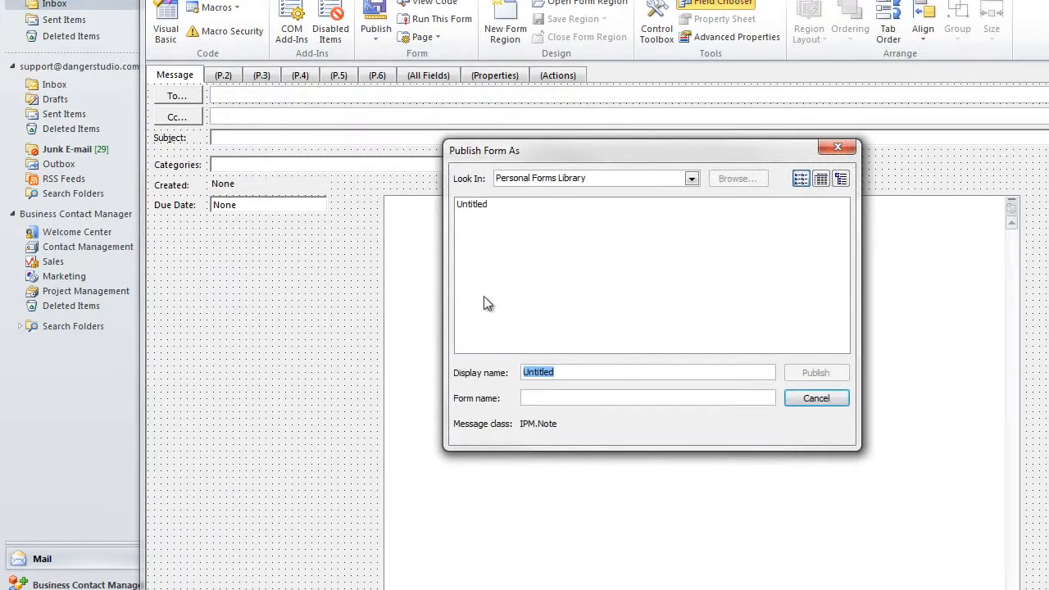
{"action": "left_click", "coordinate": [479, 210]}
{"action": "left_click", "coordinate": [814, 373]}
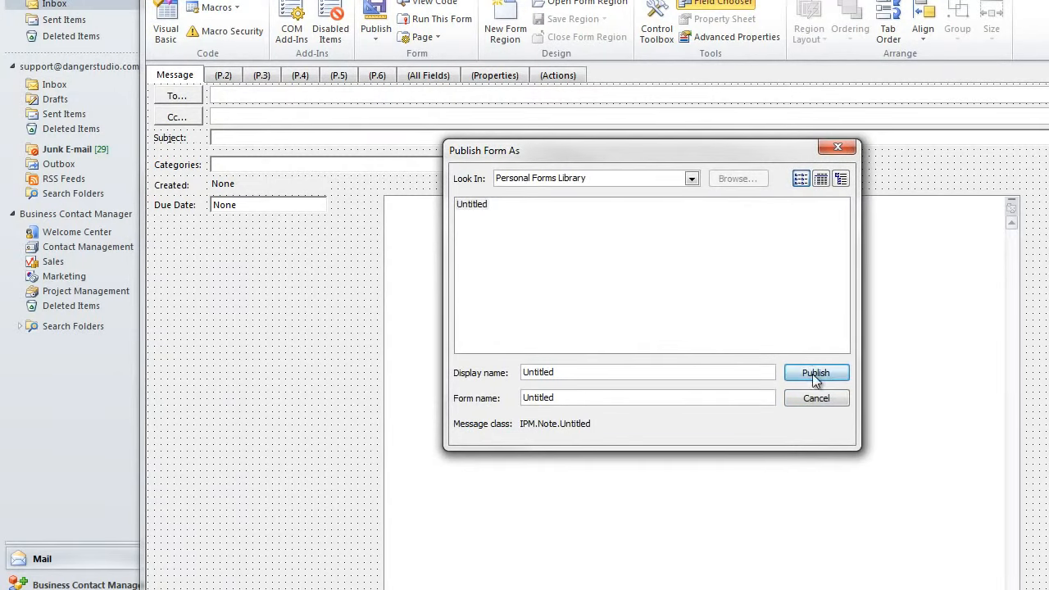
{"action": "left_click", "coordinate": [634, 329]}
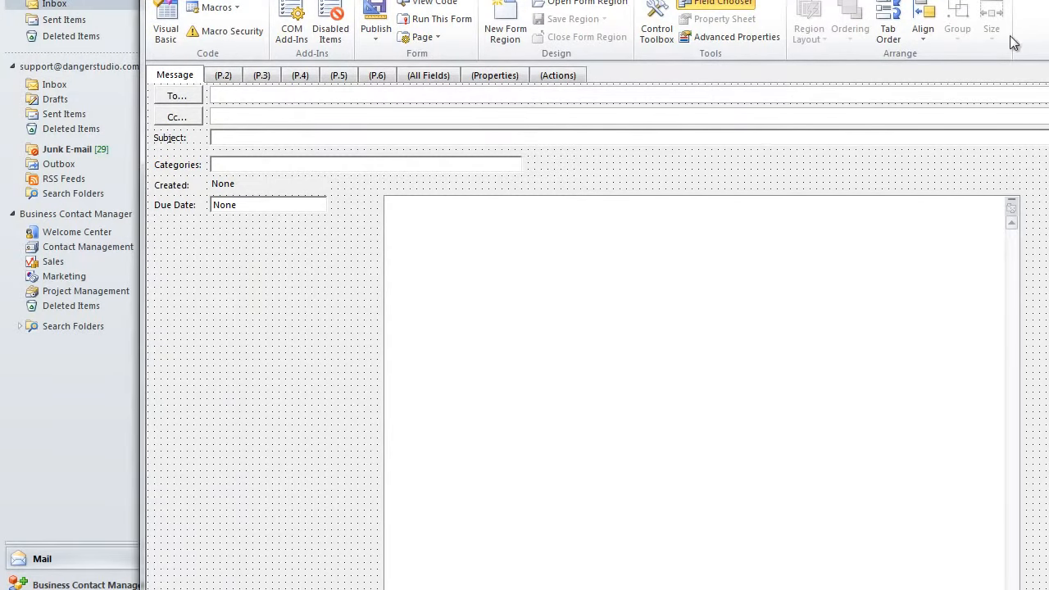
{"action": "key", "text": "alt+F4"}
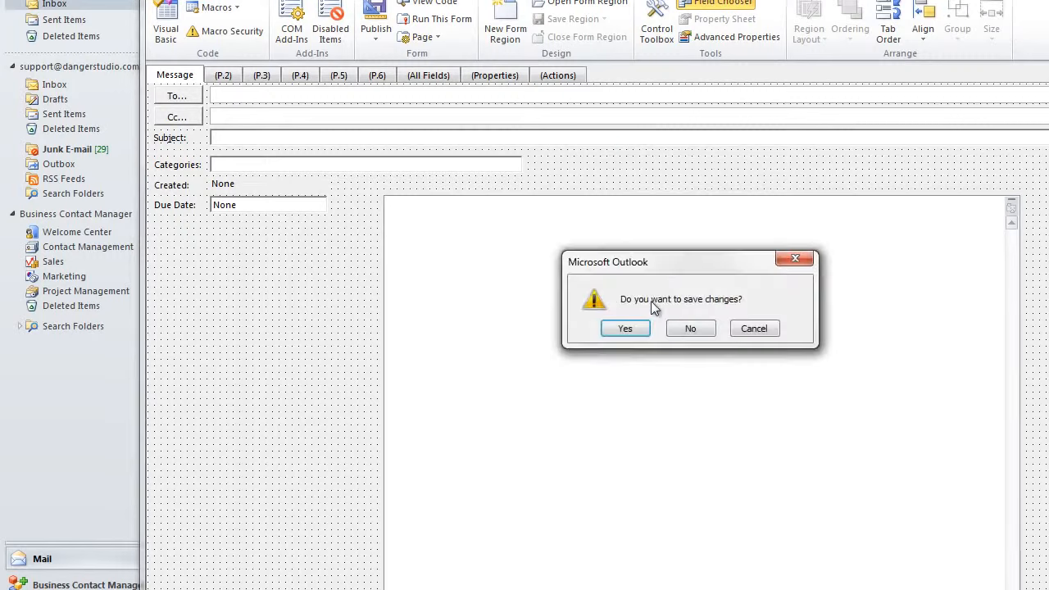
{"action": "left_click", "coordinate": [692, 327]}
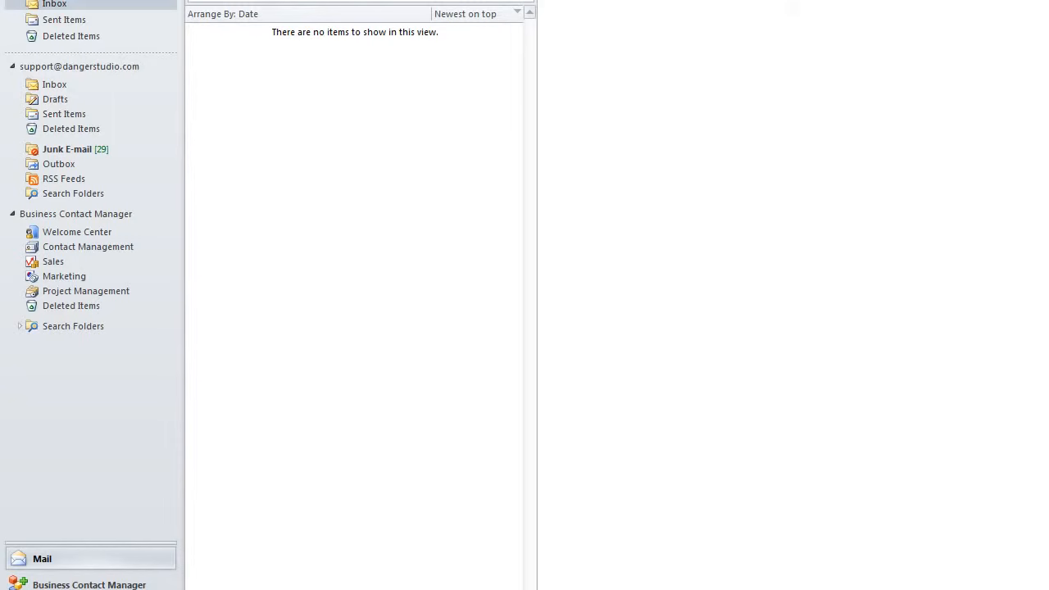
Open a new item based on the Untitled form from the Personal Forms Library
{"action": "left_click", "coordinate": [56, 0]}
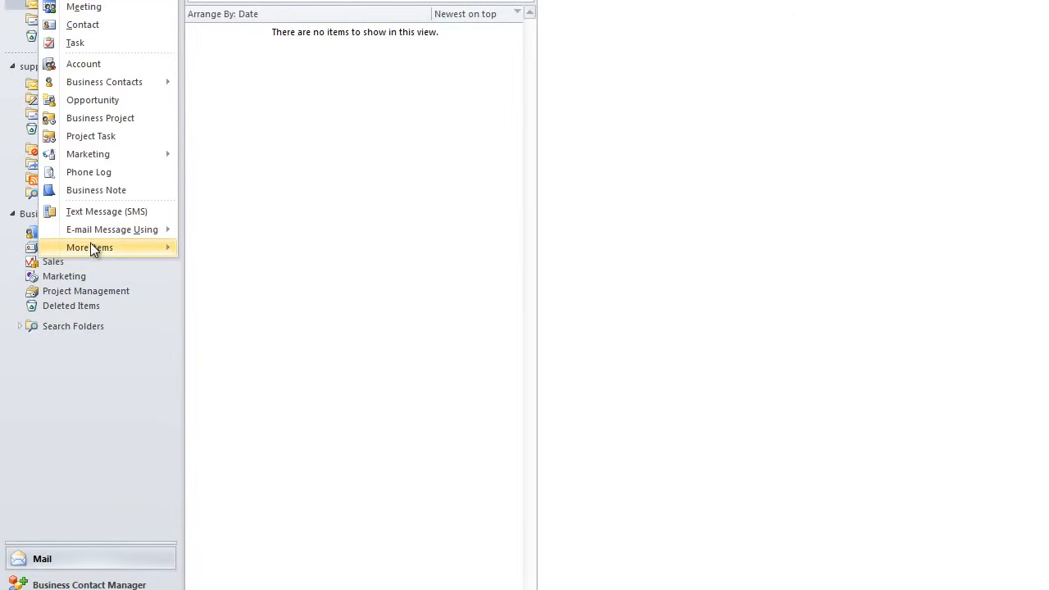
{"action": "mouse_move", "coordinate": [93, 248]}
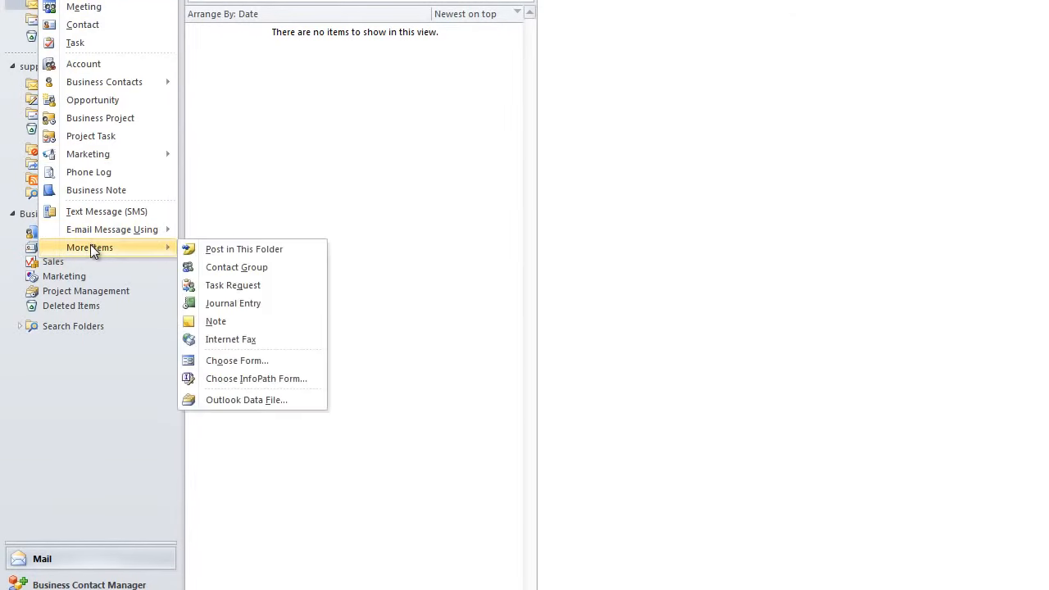
{"action": "left_click", "coordinate": [235, 365]}
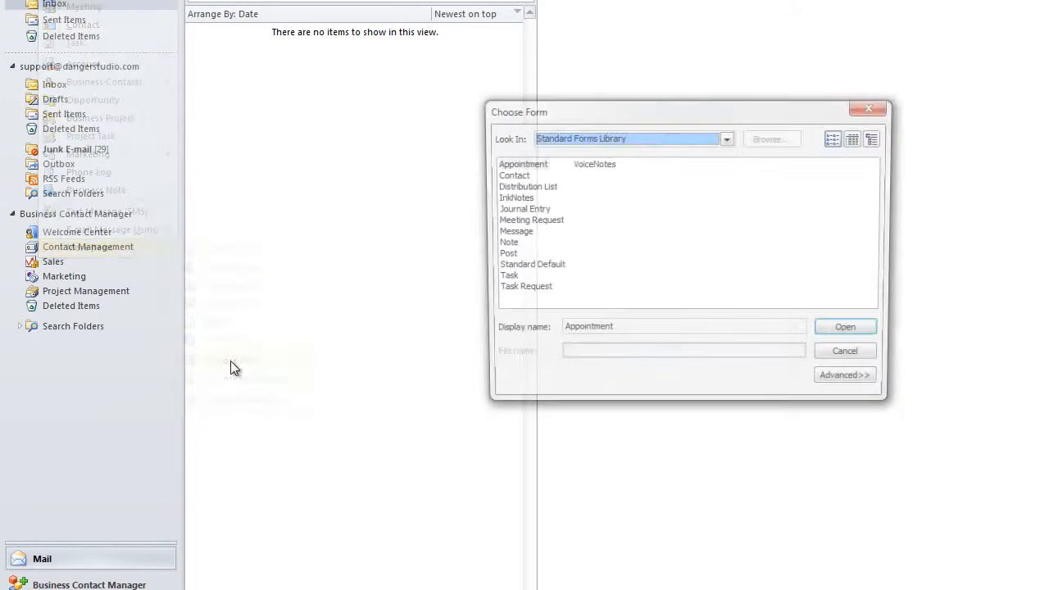
{"action": "left_click", "coordinate": [615, 138]}
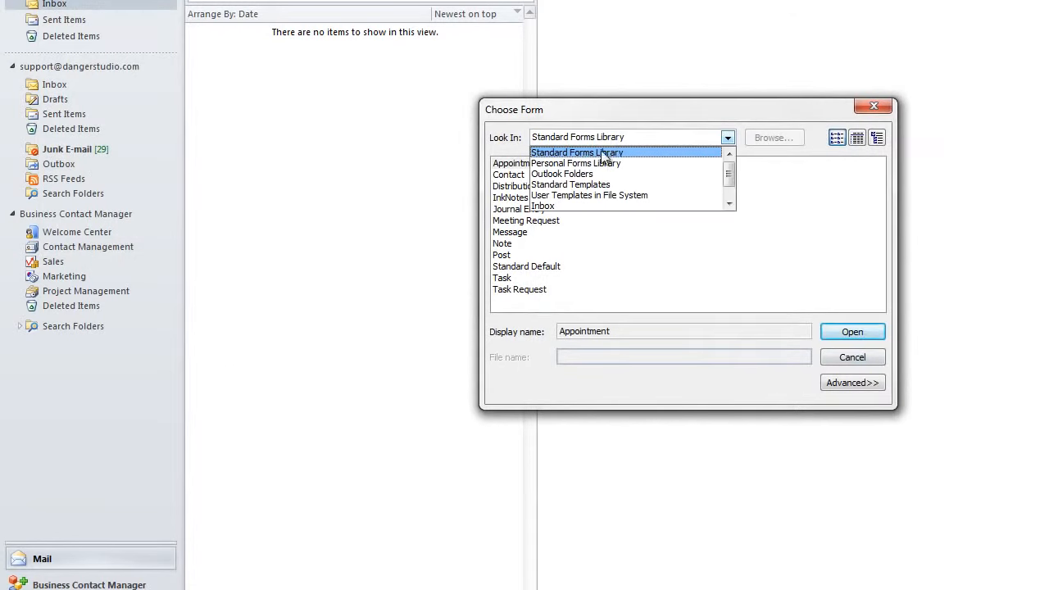
{"action": "left_click", "coordinate": [578, 163]}
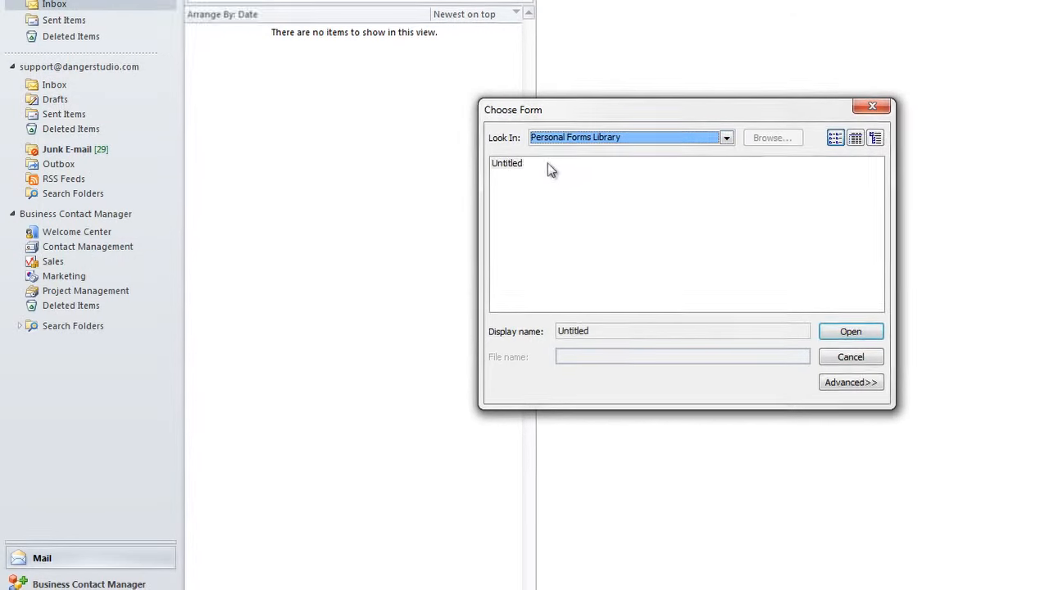
{"action": "left_click", "coordinate": [548, 164]}
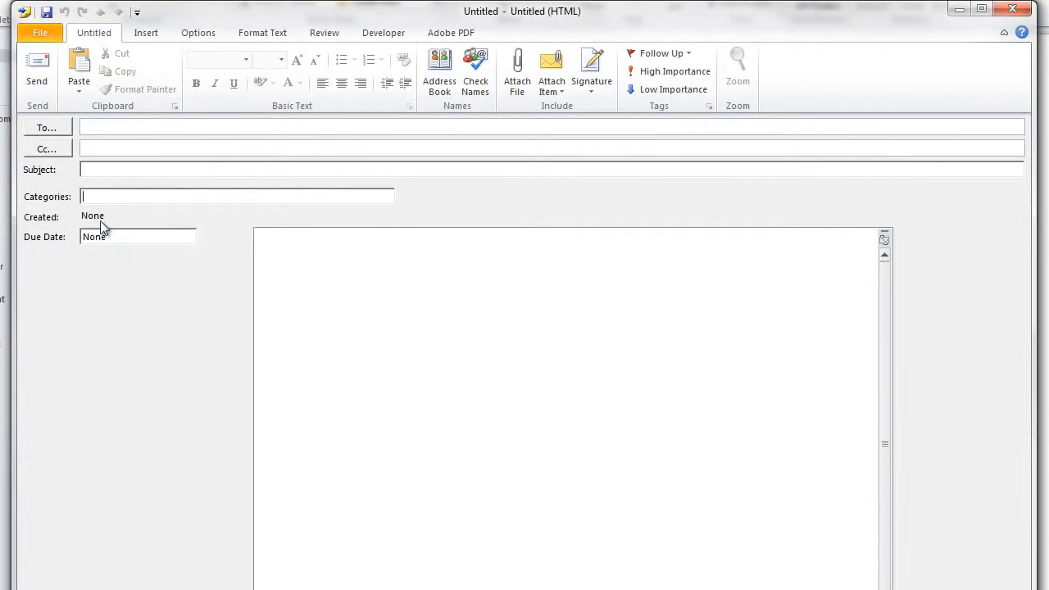
Close the blank message based on the custom form and switch to the LinkedIn contacts folder
{"action": "left_click", "coordinate": [102, 129]}
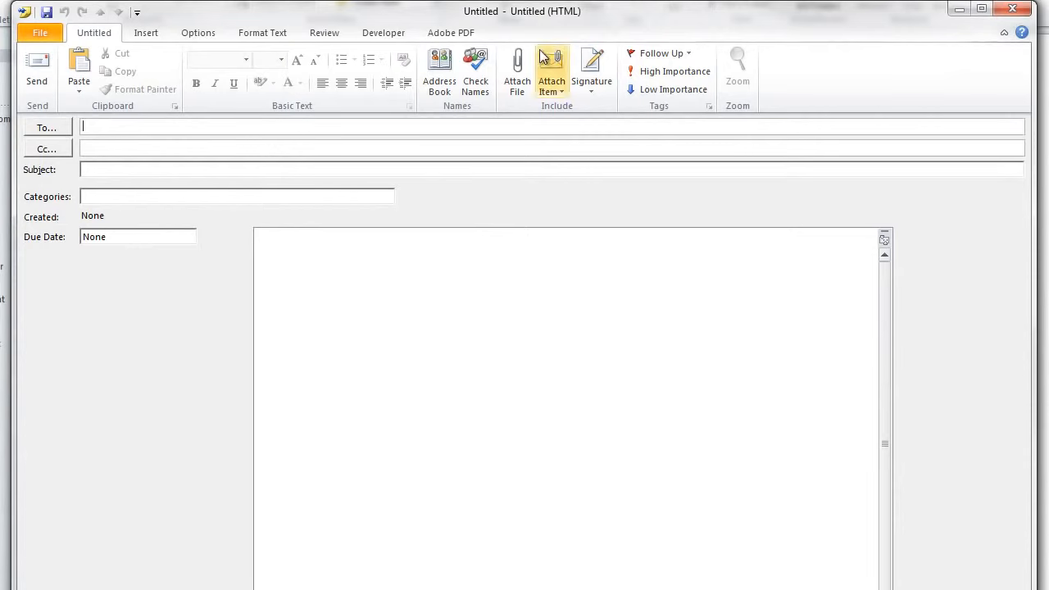
{"action": "left_click", "coordinate": [1012, 8]}
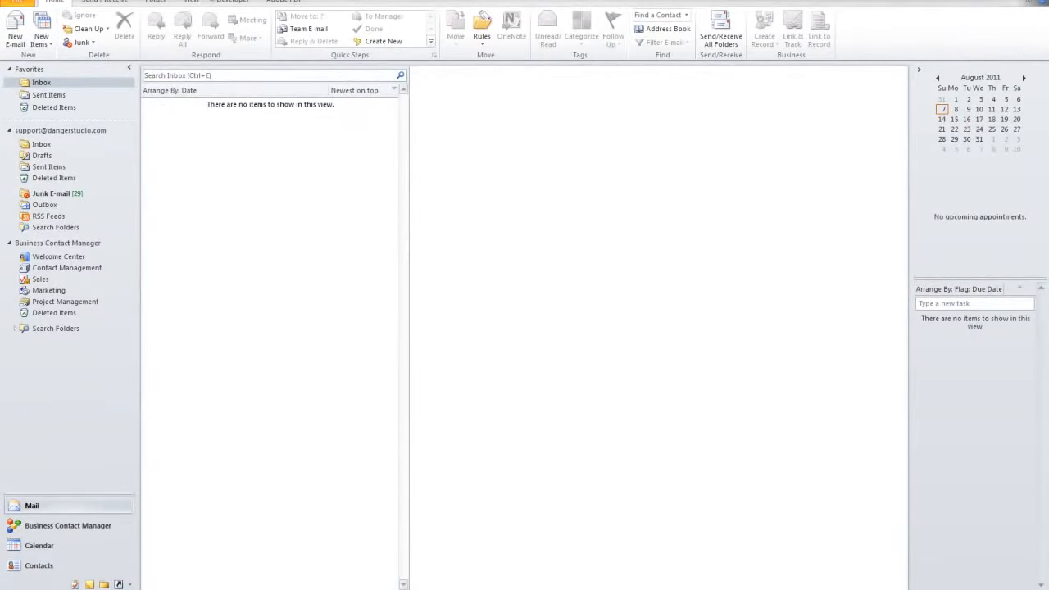
{"action": "left_click", "coordinate": [229, 2]}
{"action": "left_click", "coordinate": [50, 3]}
{"action": "left_click", "coordinate": [34, 566]}
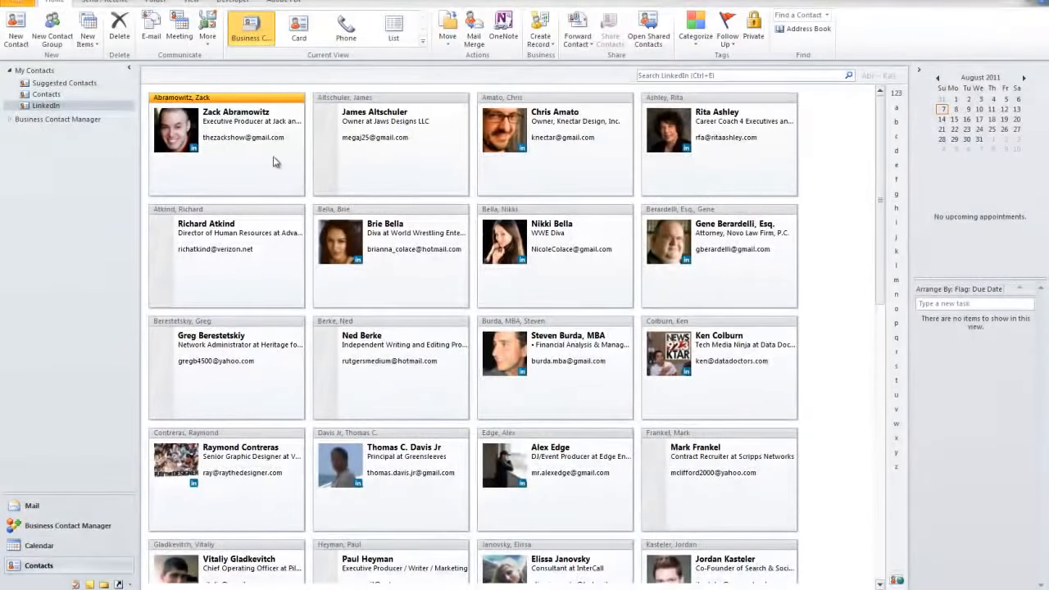
Open the first contact's form in design mode, examine its available fields, and close it
{"action": "double_click", "coordinate": [217, 159]}
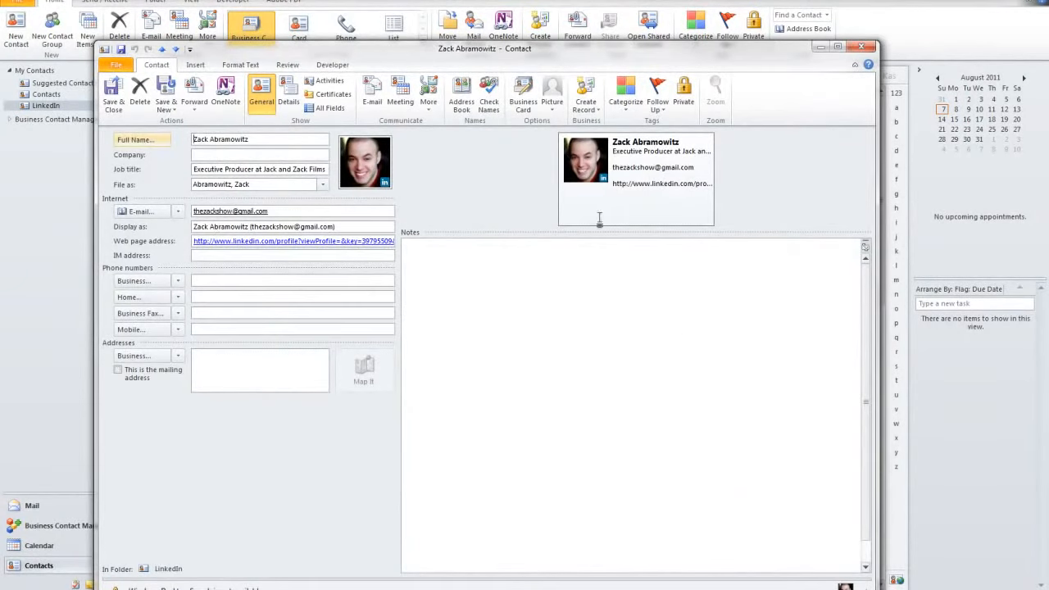
{"action": "left_click", "coordinate": [333, 64]}
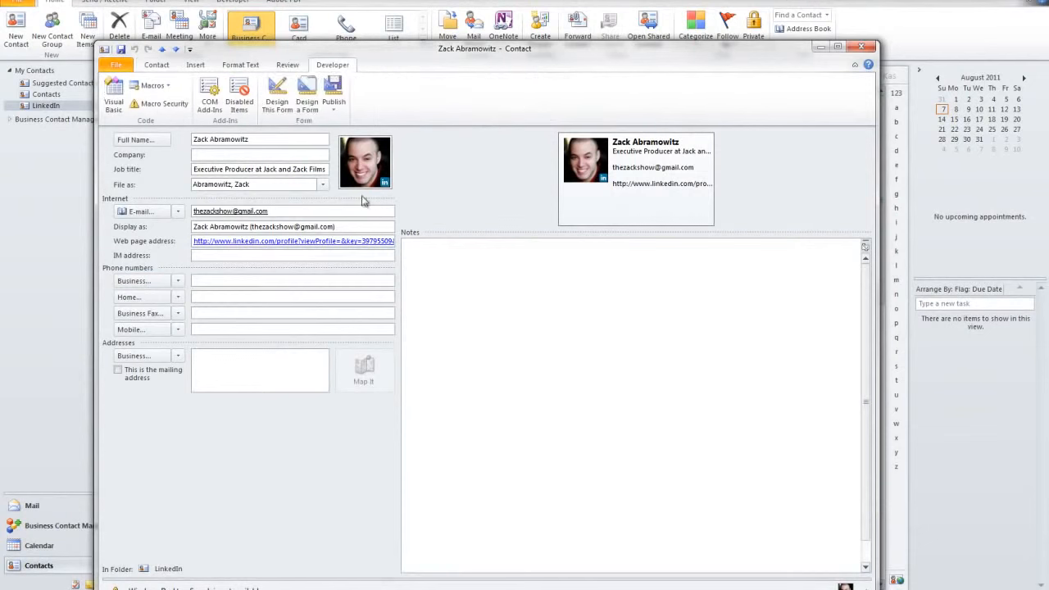
{"action": "left_click", "coordinate": [279, 98]}
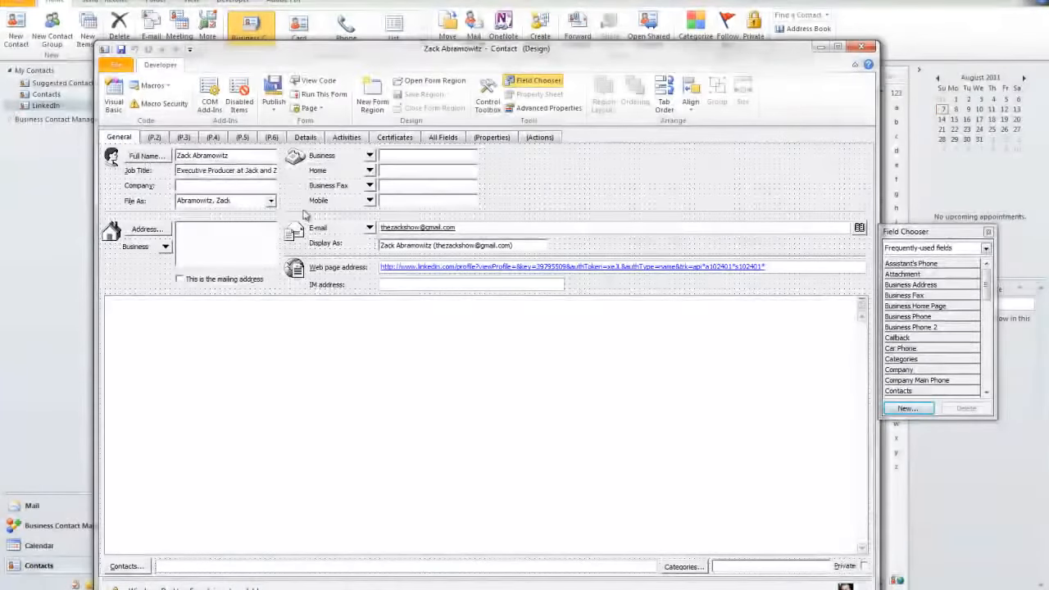
{"action": "scroll", "coordinate": [926, 375], "scroll_direction": "down", "scroll_amount": 4}
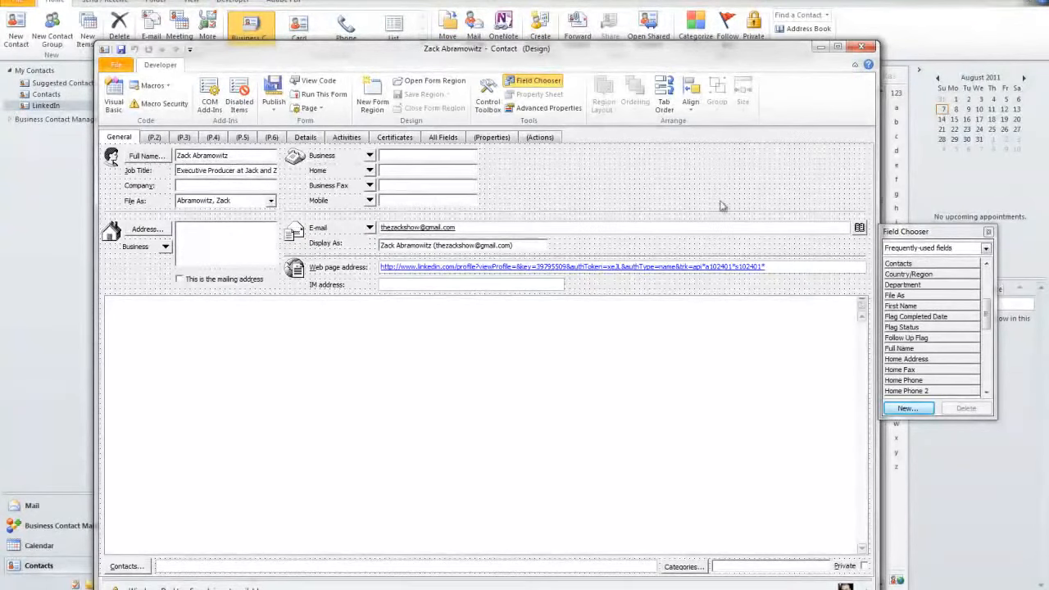
{"action": "left_click", "coordinate": [861, 47]}
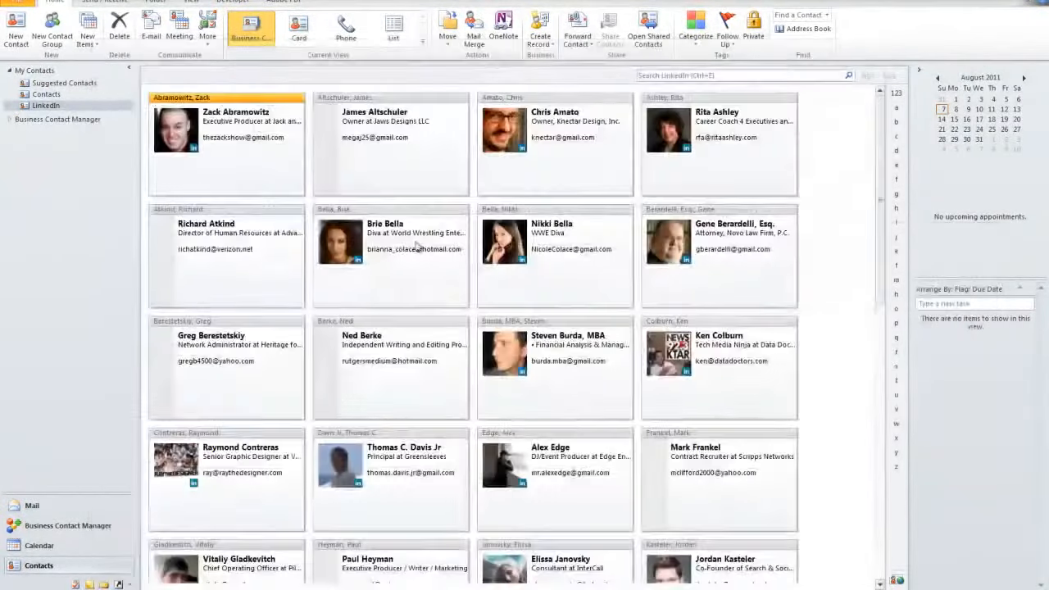
{"action": "scroll", "coordinate": [514, 242], "scroll_direction": "down", "scroll_amount": 4}
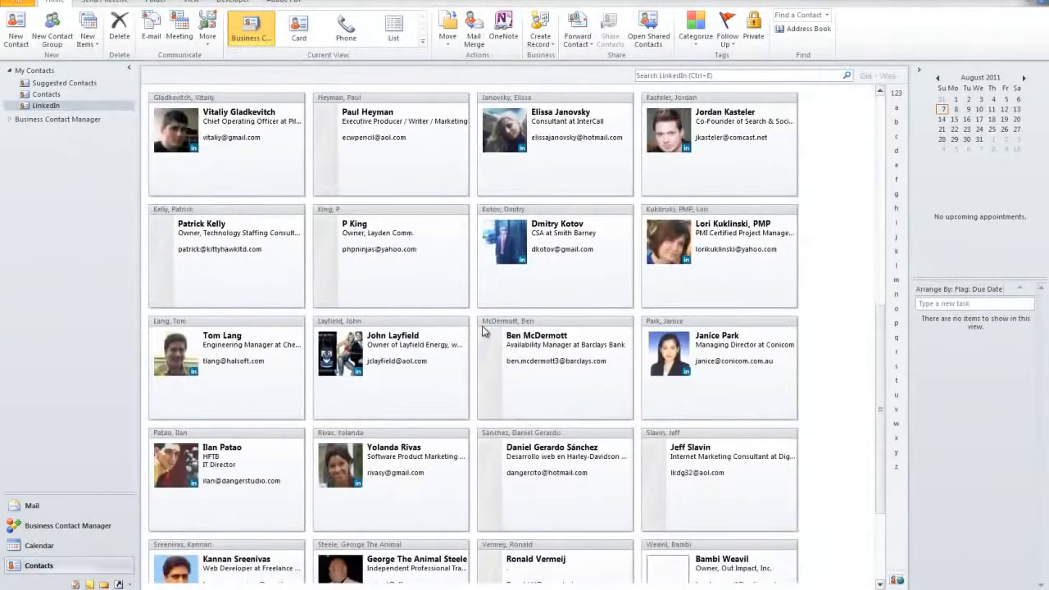
{"action": "scroll", "coordinate": [483, 331], "scroll_direction": "down", "scroll_amount": 2}
{"action": "scroll", "coordinate": [483, 331], "scroll_direction": "up", "scroll_amount": 6}
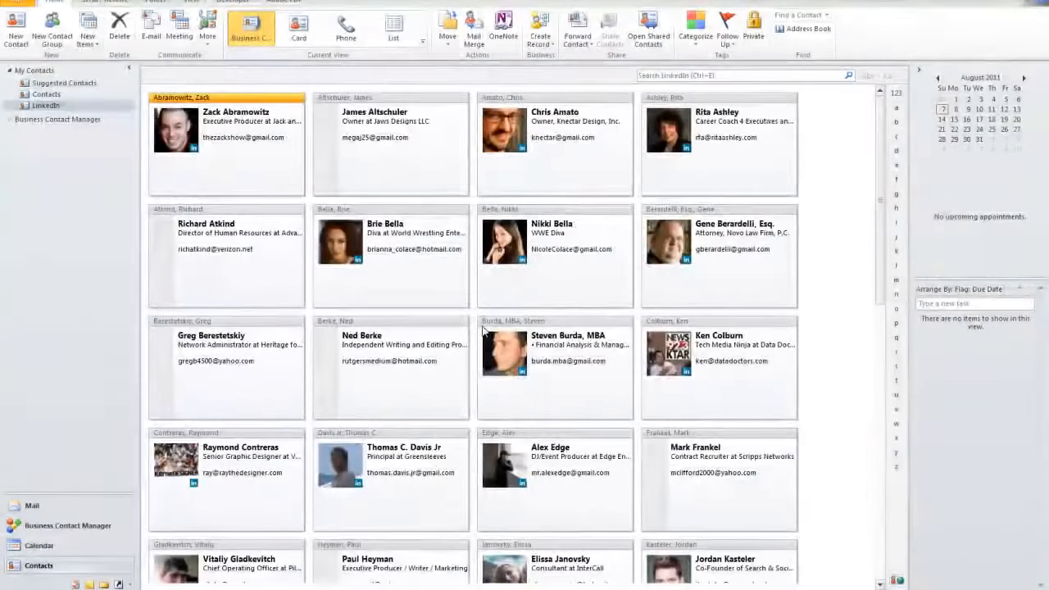
{"action": "scroll", "coordinate": [434, 329], "scroll_direction": "down", "scroll_amount": 6}
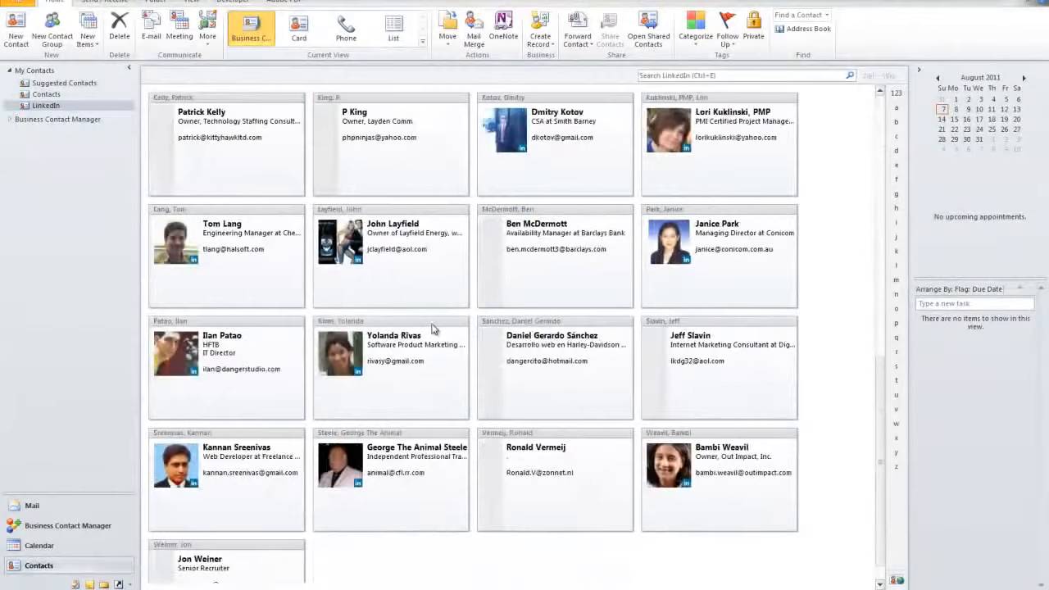
Open Contact Management in Business Contact Manager and show the Business Contacts list
{"action": "left_click", "coordinate": [83, 522]}
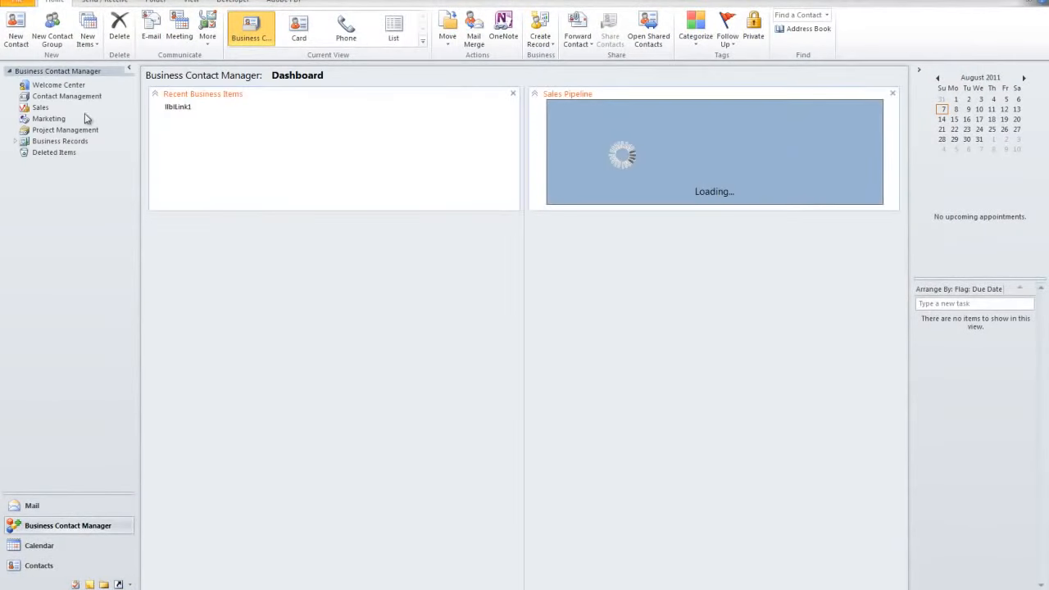
{"action": "left_click", "coordinate": [44, 506]}
{"action": "left_click", "coordinate": [80, 271]}
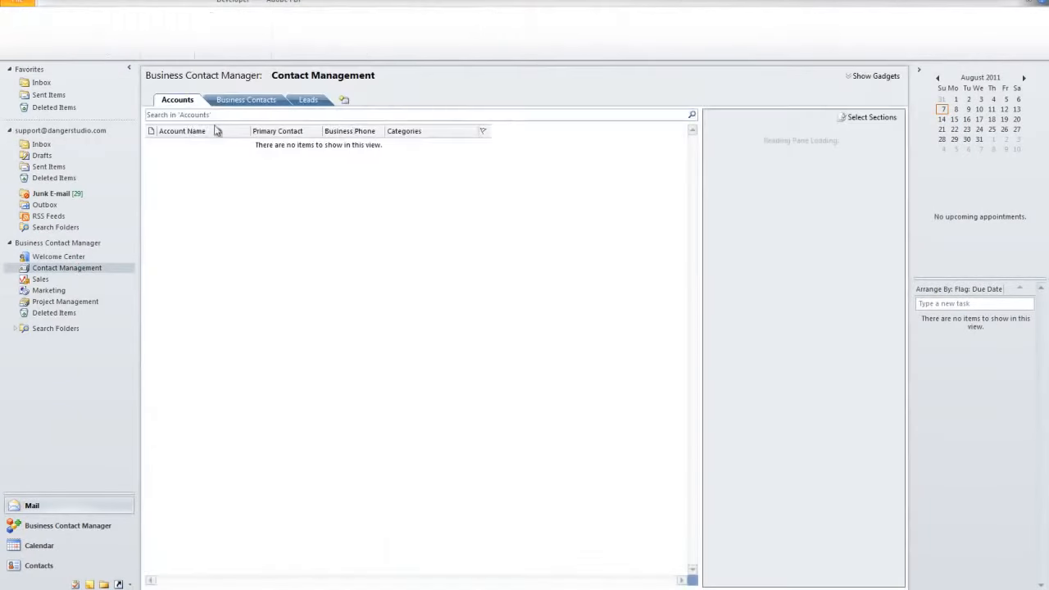
{"action": "left_click", "coordinate": [261, 100]}
Start a new business contact and enter the contact's full name
{"action": "right_click", "coordinate": [247, 193]}
{"action": "left_click", "coordinate": [264, 197]}
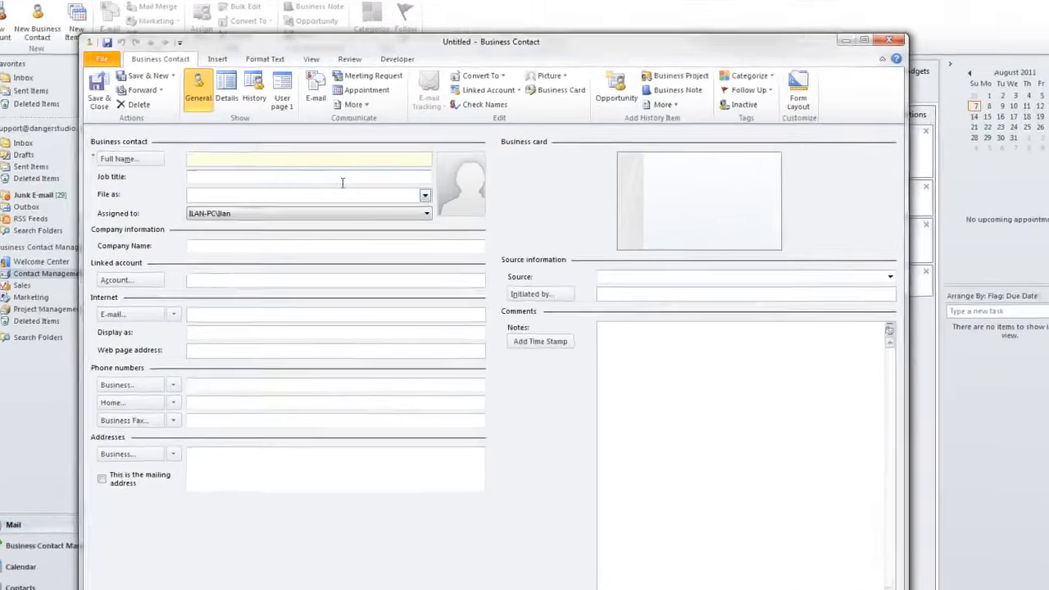
{"action": "type", "text": "John Doe"}
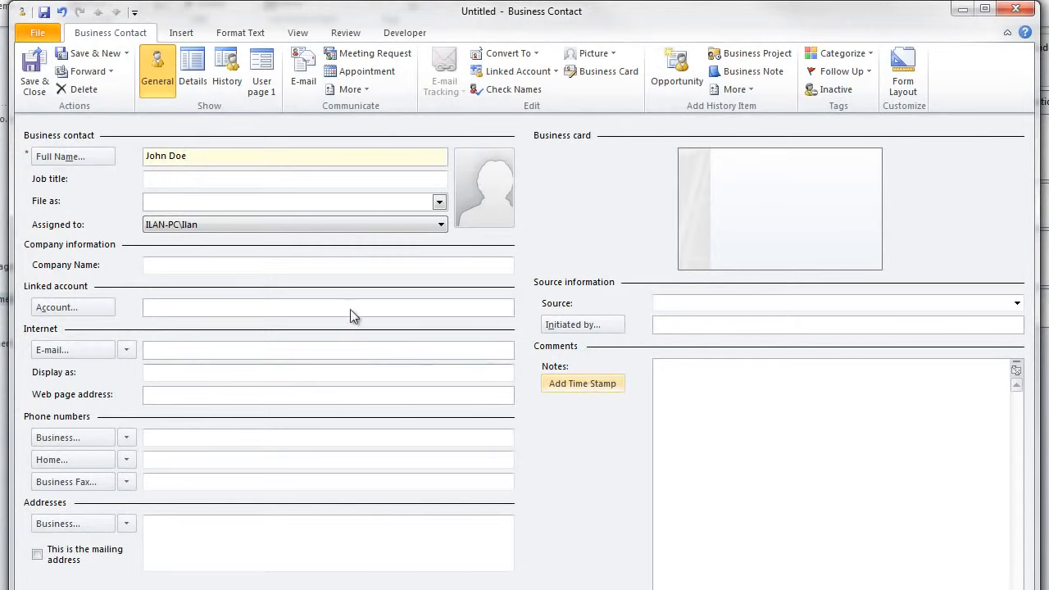
Open the business contact's form layout and create a new text field named Numbers of Tires Purchased
{"action": "left_click", "coordinate": [908, 73]}
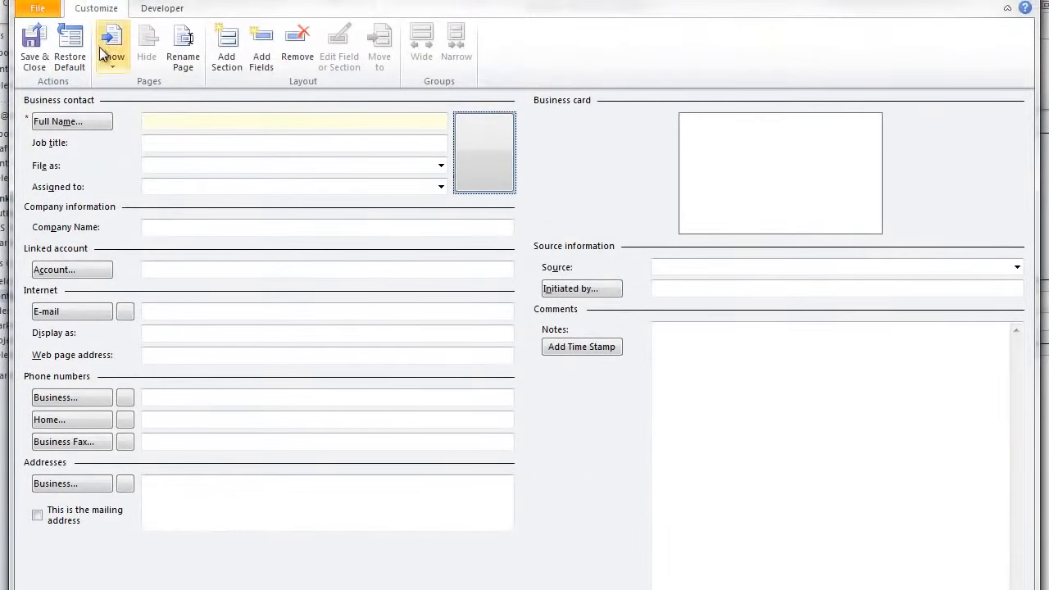
{"action": "left_click", "coordinate": [261, 45]}
{"action": "left_click", "coordinate": [652, 195]}
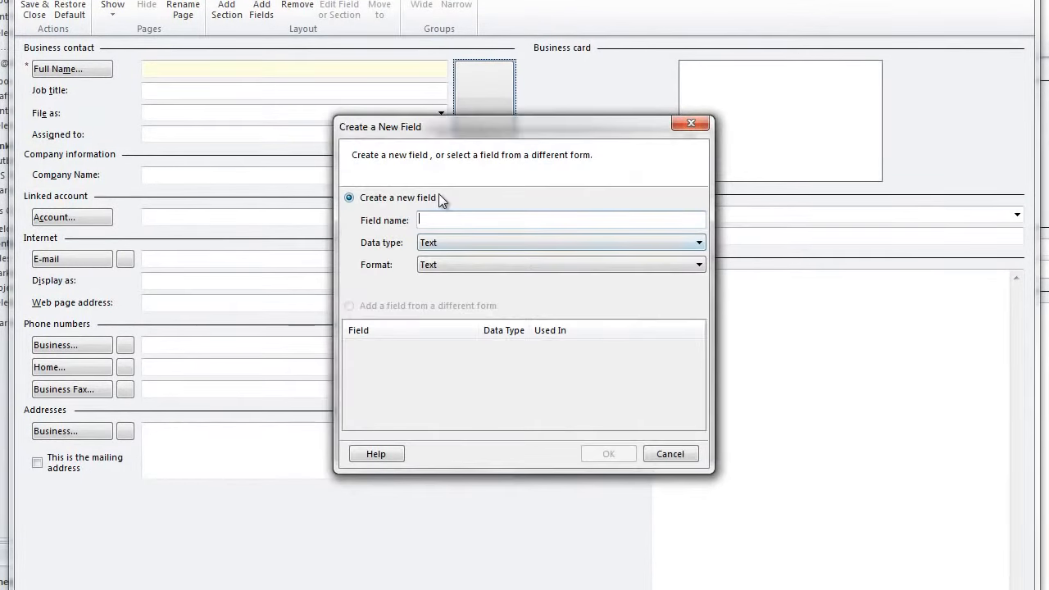
{"action": "type", "text": "Numbers of Tuit"}
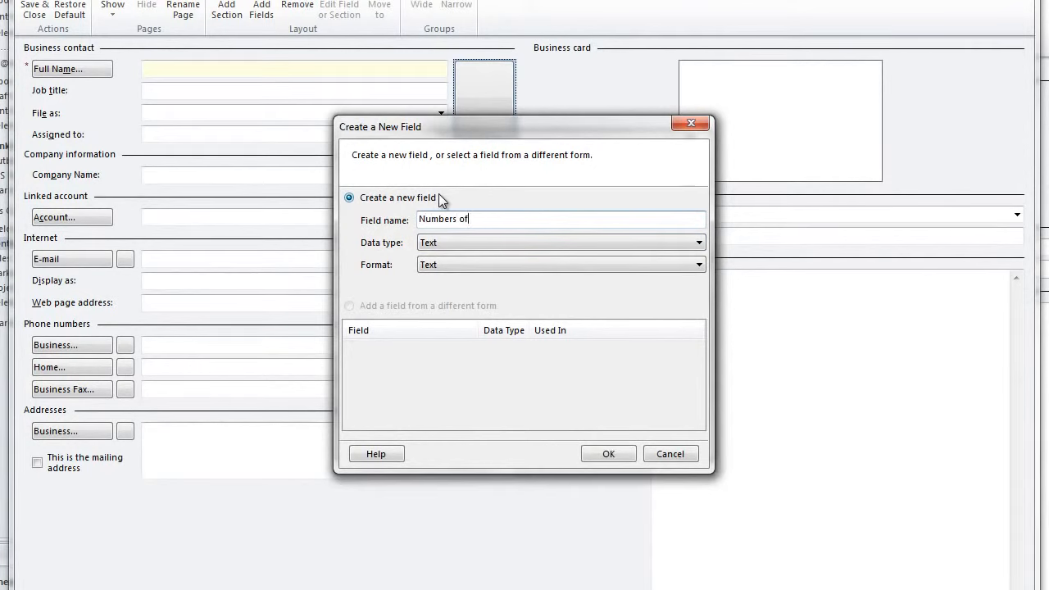
{"action": "key", "text": "BackSpace"}
{"action": "key", "text": "BackSpace"}
{"action": "key", "text": "BackSpace"}
{"action": "type", "text": "ires Purchased"}
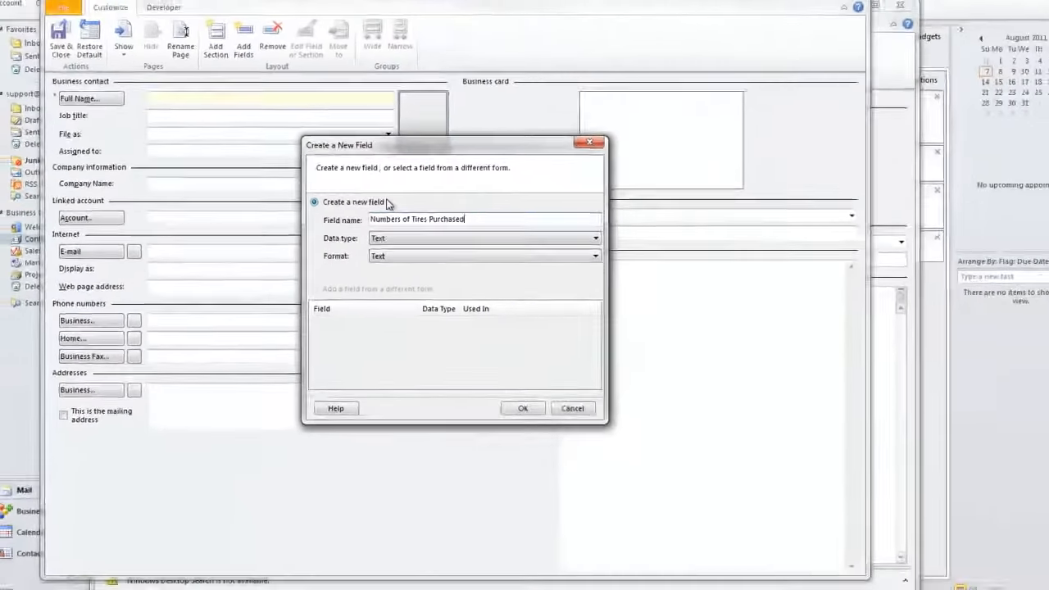
{"action": "left_click", "coordinate": [501, 398]}
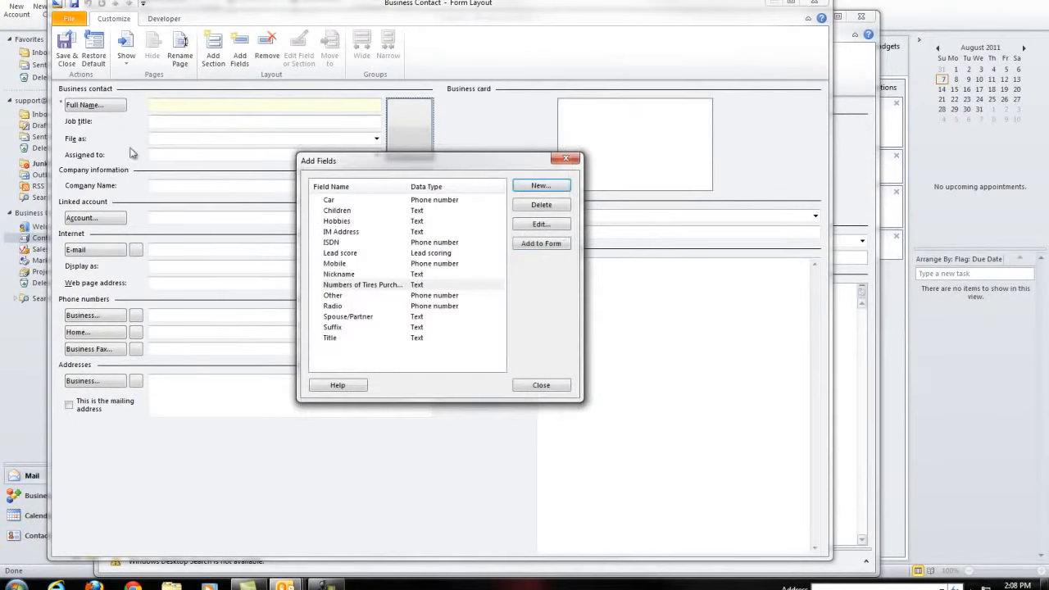
Add the Numbers of Tires Purchased field to the form and move it below the mailing address option
{"action": "left_click", "coordinate": [531, 243]}
{"action": "left_click", "coordinate": [539, 385]}
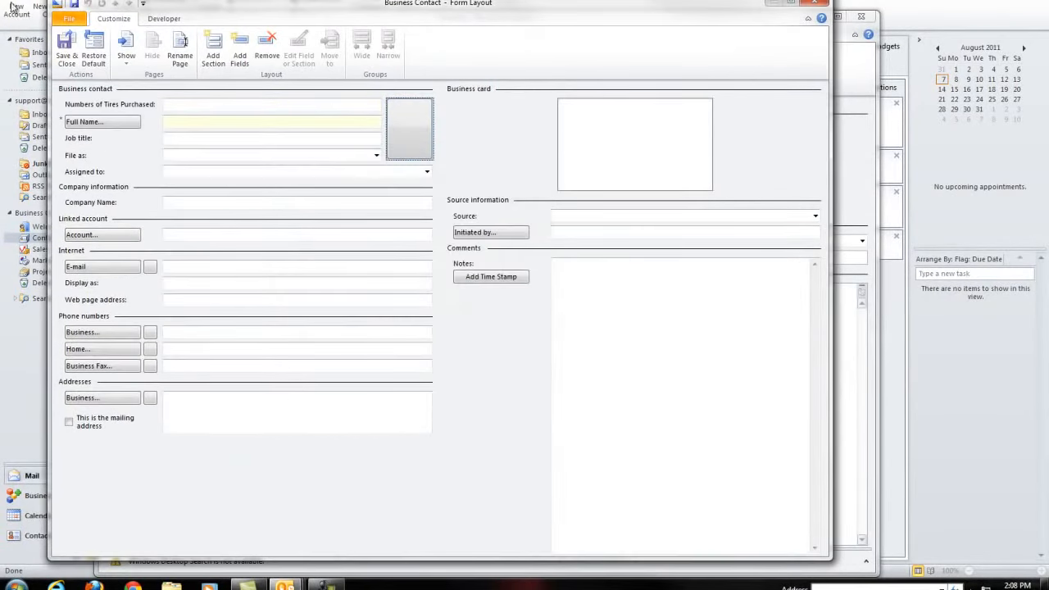
{"action": "left_click_drag", "start_coordinate": [150, 111], "coordinate": [162, 496]}
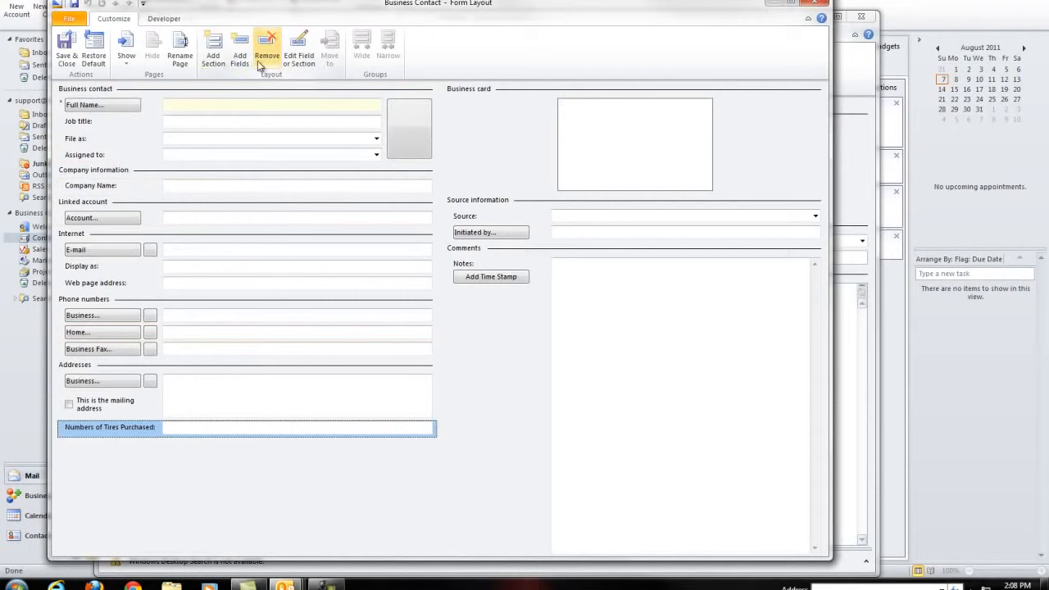
Add a section named Business and place the Numbers of Tires Purchased field under it
{"action": "left_click", "coordinate": [212, 57]}
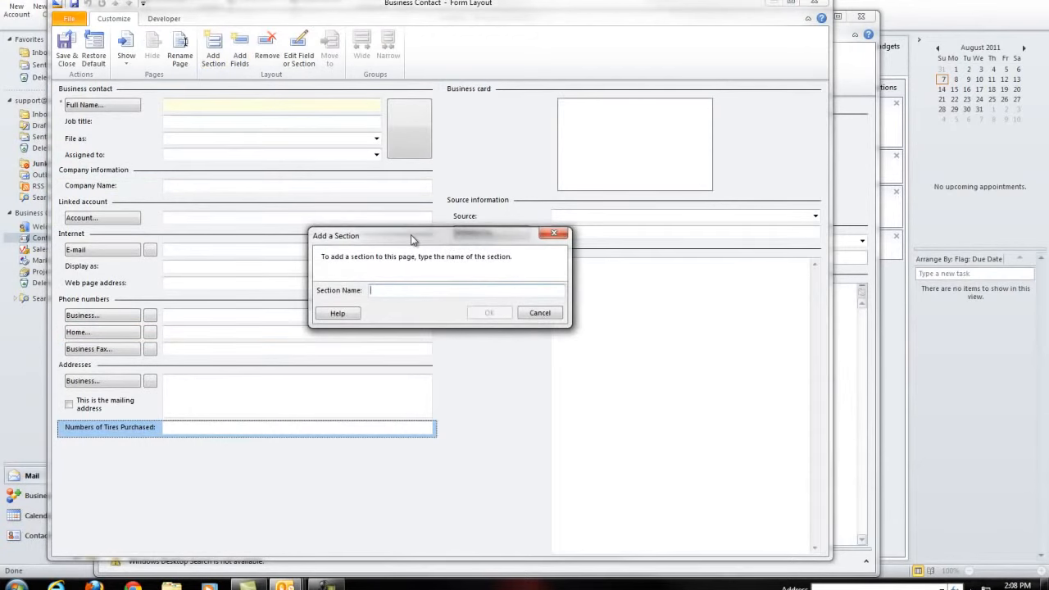
{"action": "type", "text": "Business"}
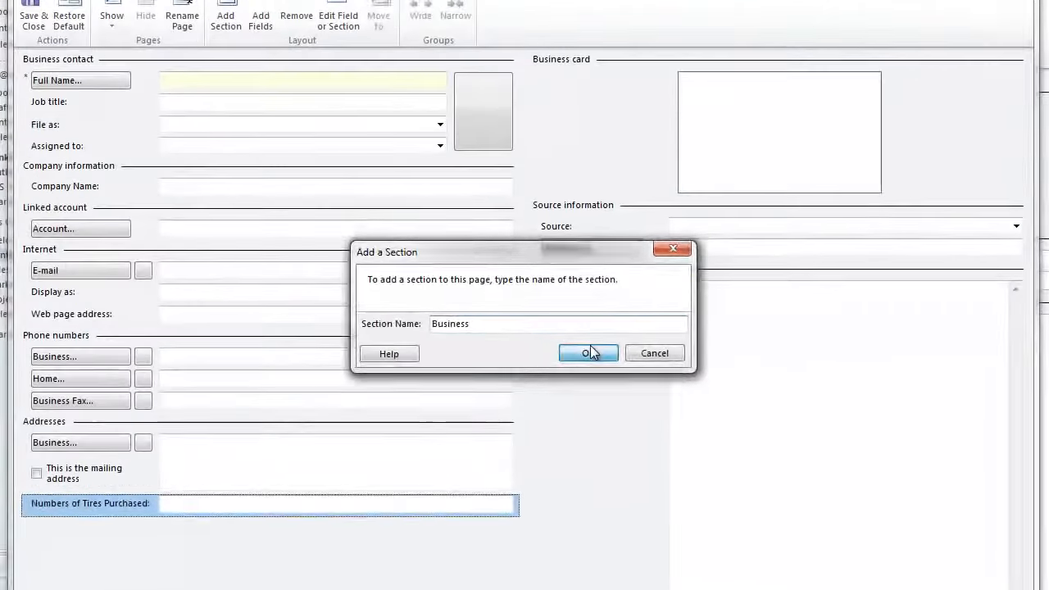
{"action": "left_click", "coordinate": [589, 353]}
{"action": "left_click_drag", "start_coordinate": [140, 502], "coordinate": [129, 526]}
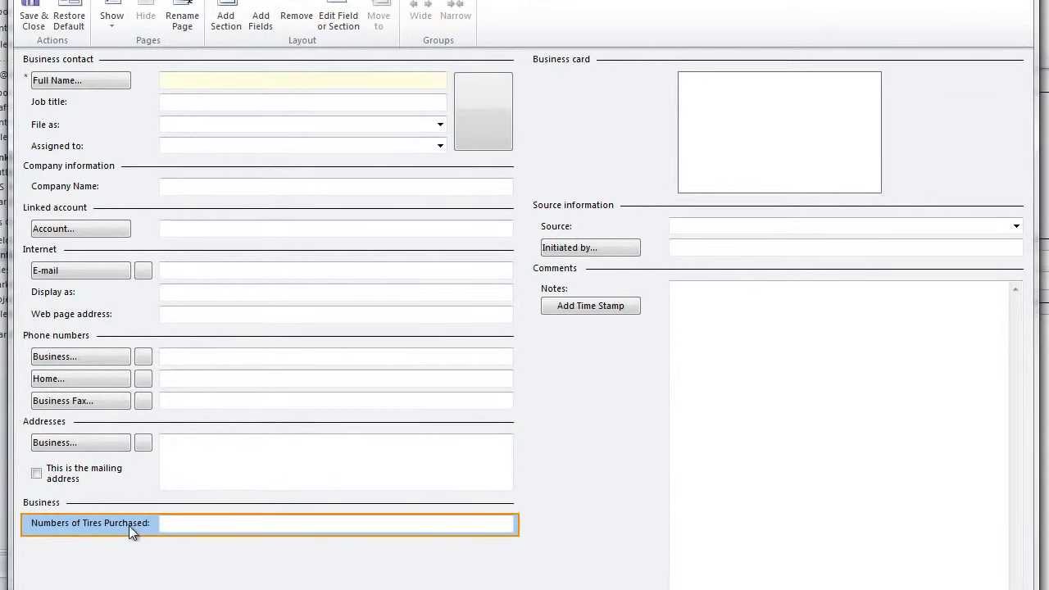
Save and close the customized form layout, and close the open business contact without saving it
{"action": "left_click", "coordinate": [43, 23]}
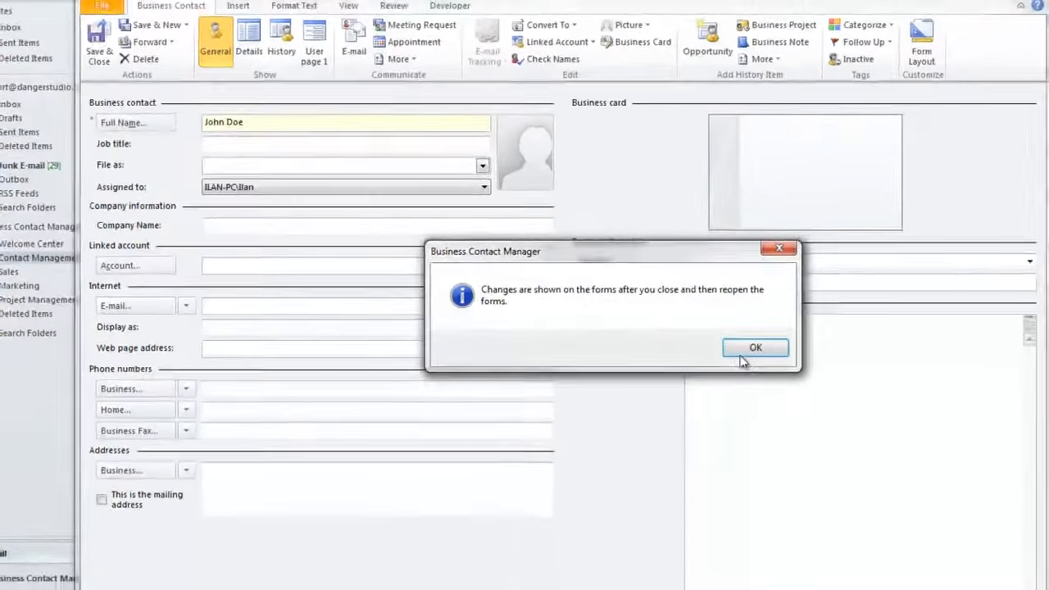
{"action": "left_click", "coordinate": [754, 347]}
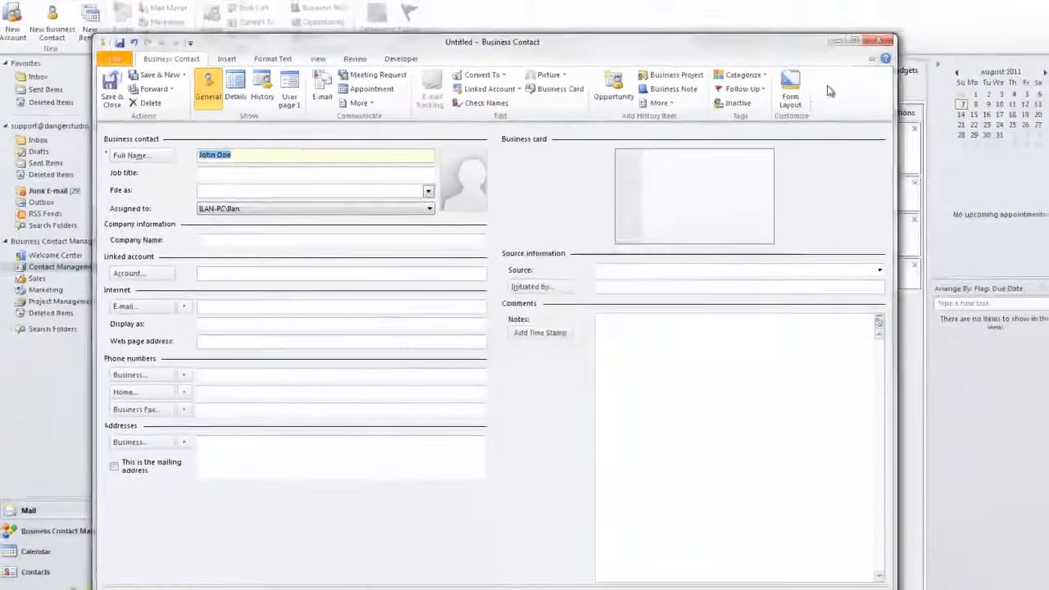
{"action": "left_click", "coordinate": [879, 40]}
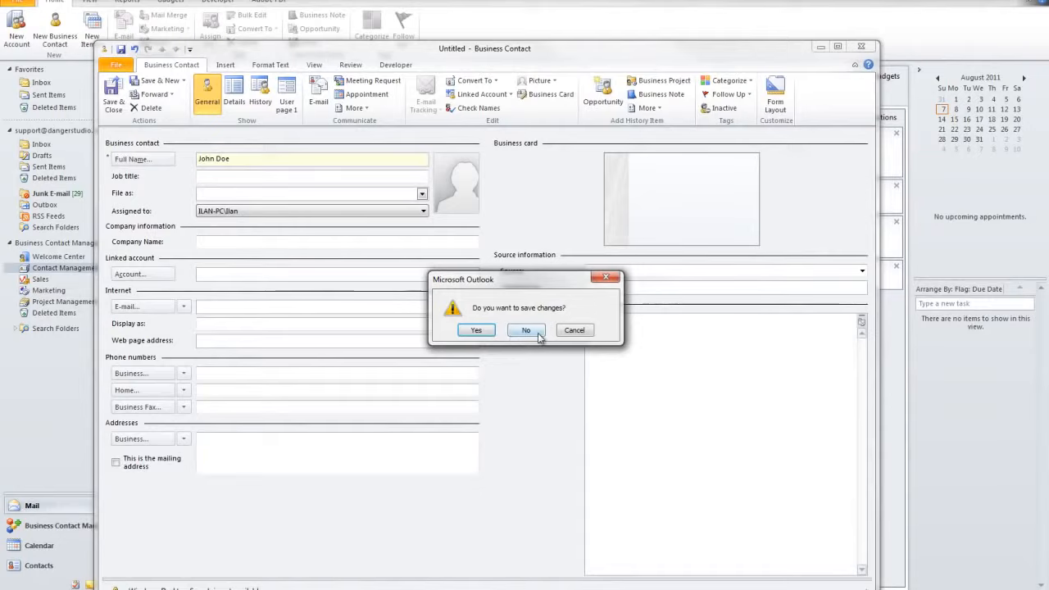
{"action": "left_click", "coordinate": [526, 330]}
Create a new business contact with the contact's full name and 100 as Numbers of Tires Purchased, and save it
{"action": "right_click", "coordinate": [247, 200]}
{"action": "left_click", "coordinate": [273, 207]}
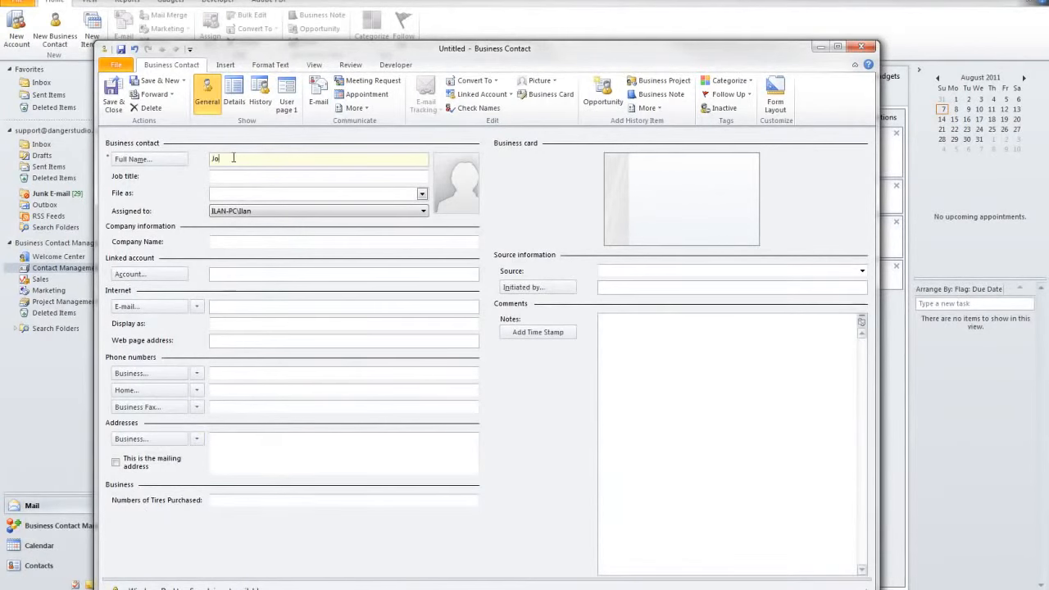
{"action": "type", "text": "Doe"}
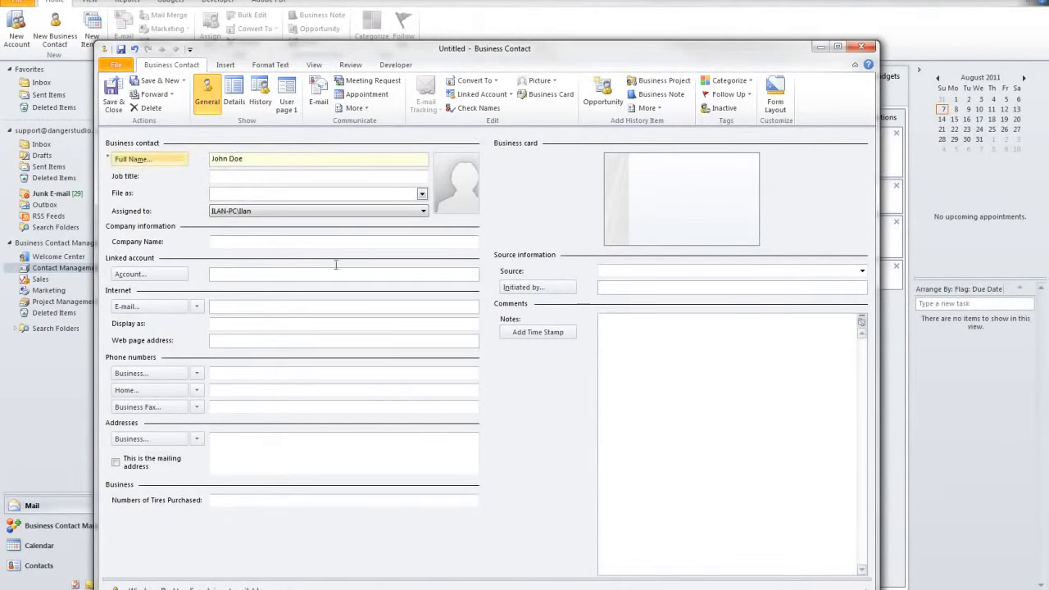
{"action": "left_click", "coordinate": [299, 497]}
{"action": "type", "text": "100"}
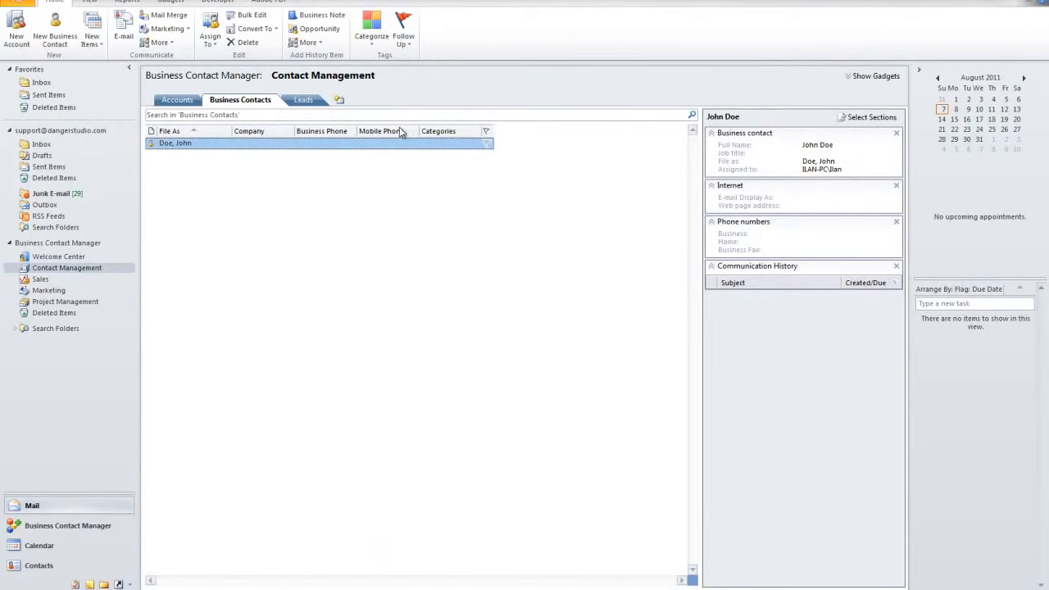
Add the Numbers of Tires Purchased column from the user-defined fields in folder to the Business Contacts list
{"action": "right_click", "coordinate": [401, 132]}
{"action": "left_click", "coordinate": [432, 152]}
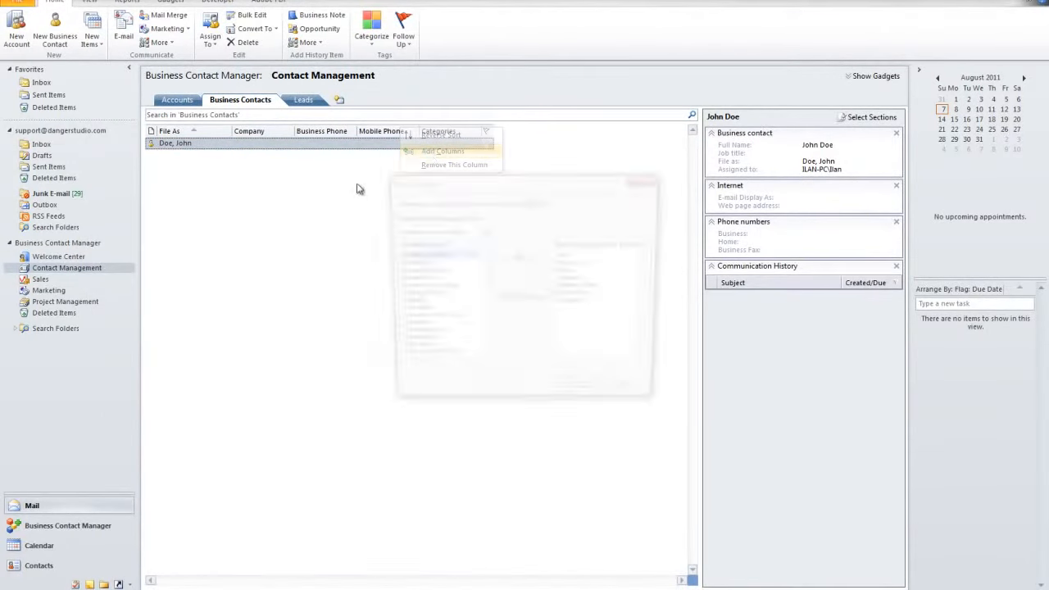
{"action": "left_click", "coordinate": [447, 232]}
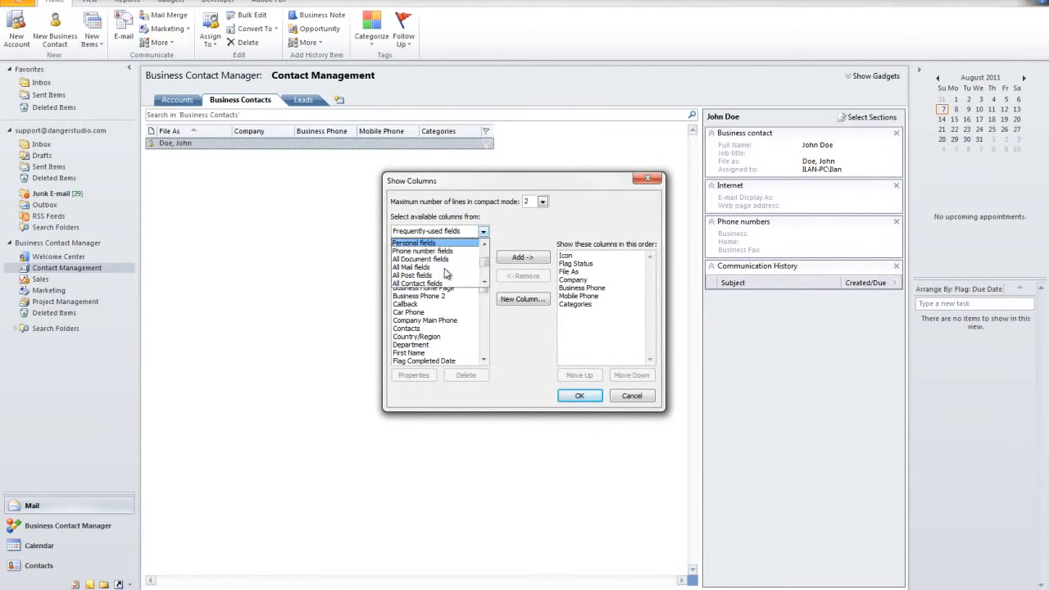
{"action": "left_click", "coordinate": [440, 279]}
{"action": "left_click", "coordinate": [437, 288]}
{"action": "scroll", "coordinate": [437, 288], "scroll_direction": "down", "scroll_amount": 10}
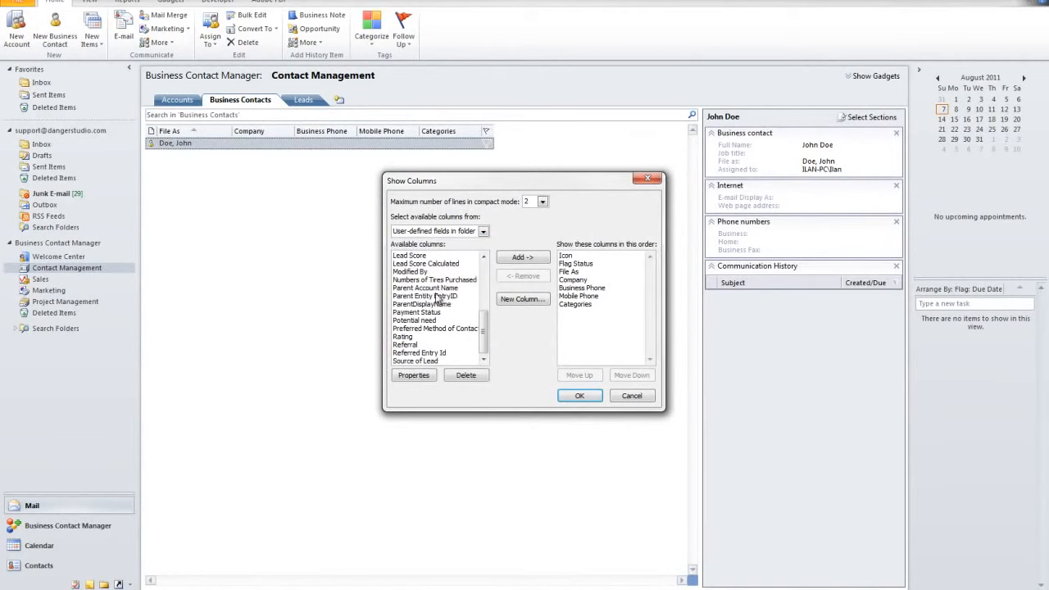
{"action": "left_click", "coordinate": [434, 280]}
{"action": "left_click", "coordinate": [523, 257]}
{"action": "left_click", "coordinate": [580, 396]}
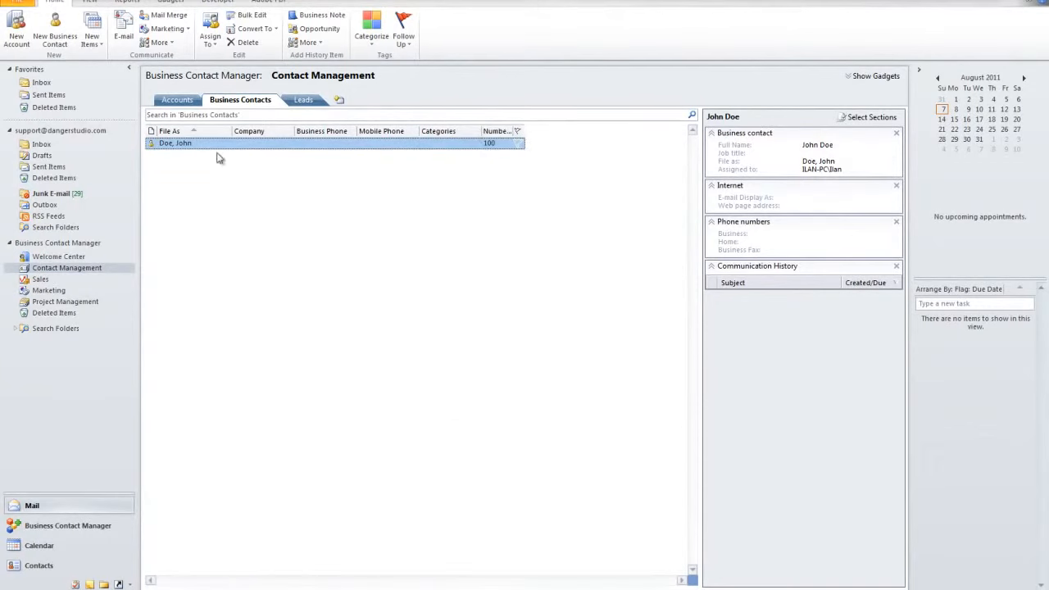
Fit the Numbers of Tires Purchased column to its contents and run the Quick Business Contacts List report
{"action": "double_click", "coordinate": [513, 129]}
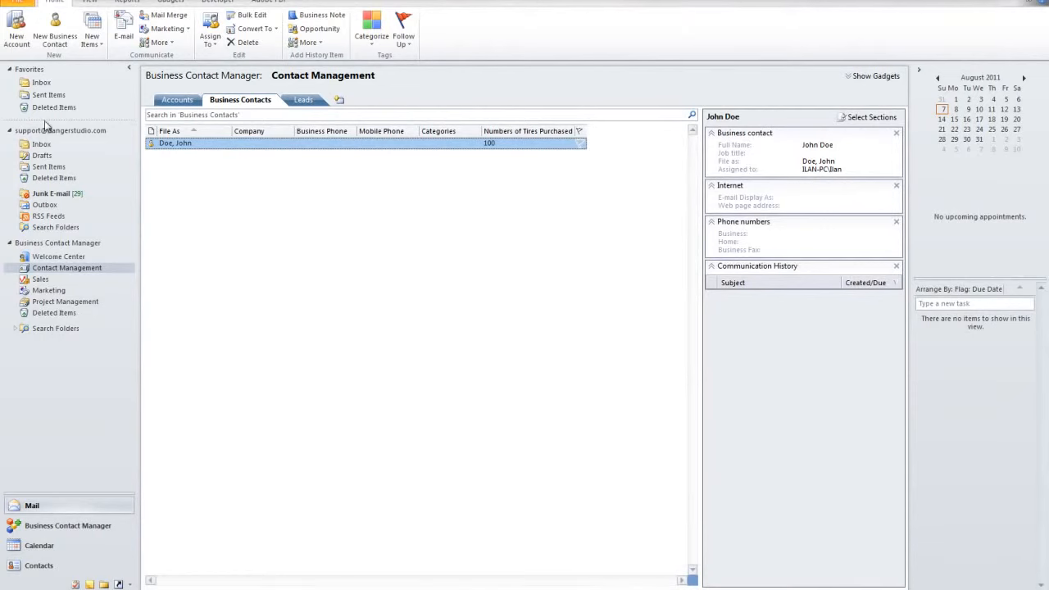
{"action": "left_click", "coordinate": [122, 3]}
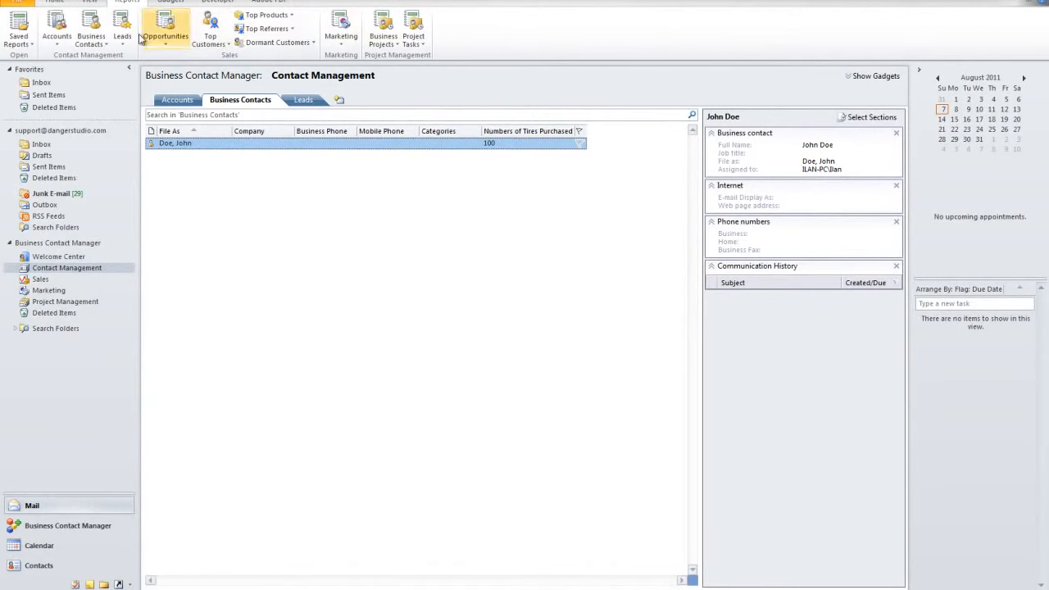
{"action": "left_click", "coordinate": [93, 44]}
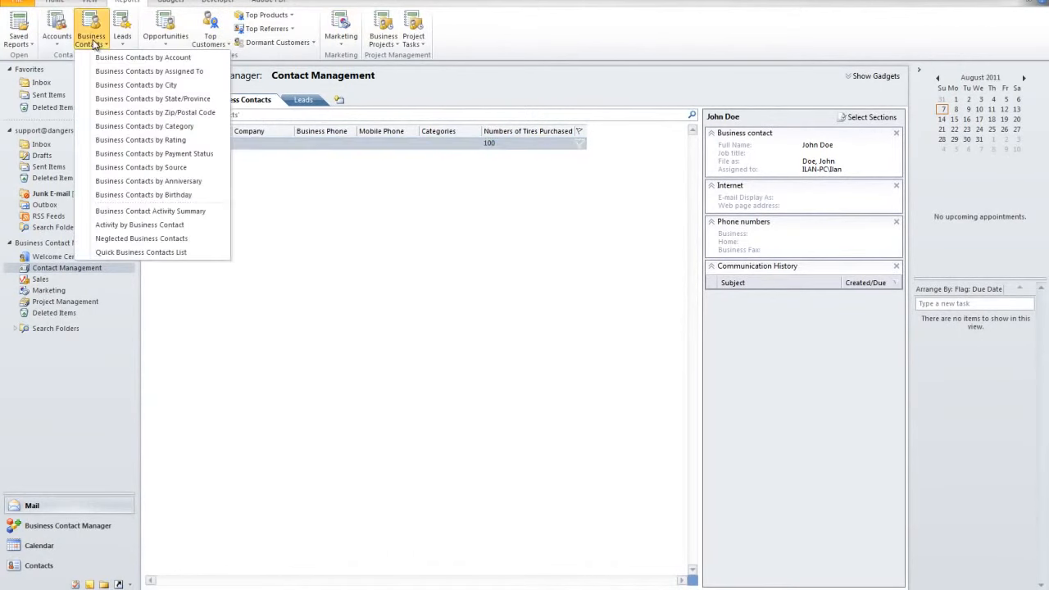
{"action": "left_click", "coordinate": [150, 254]}
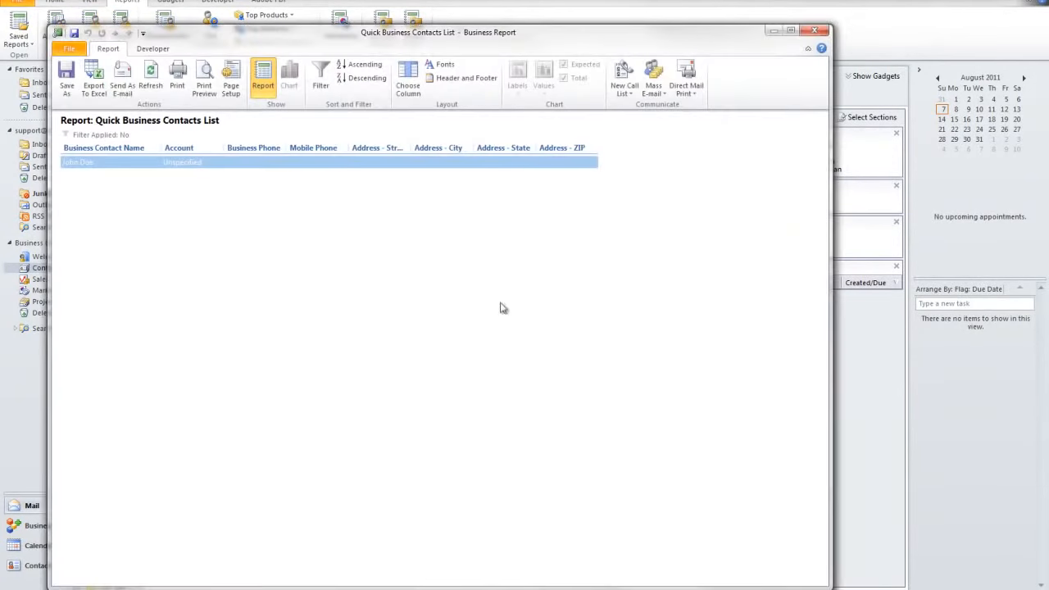
Apply an advanced filter to the report where Numbers of Tires Purchased equals 100
{"action": "left_click", "coordinate": [322, 93]}
{"action": "left_click", "coordinate": [288, 185]}
{"action": "left_click", "coordinate": [313, 239]}
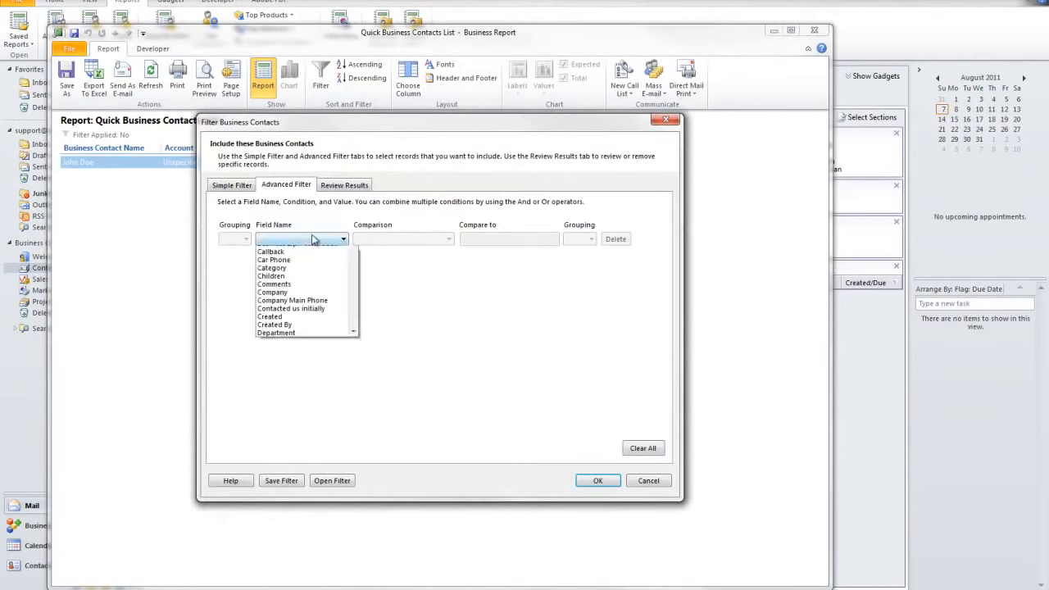
{"action": "scroll", "coordinate": [307, 377], "scroll_direction": "down", "scroll_amount": 12}
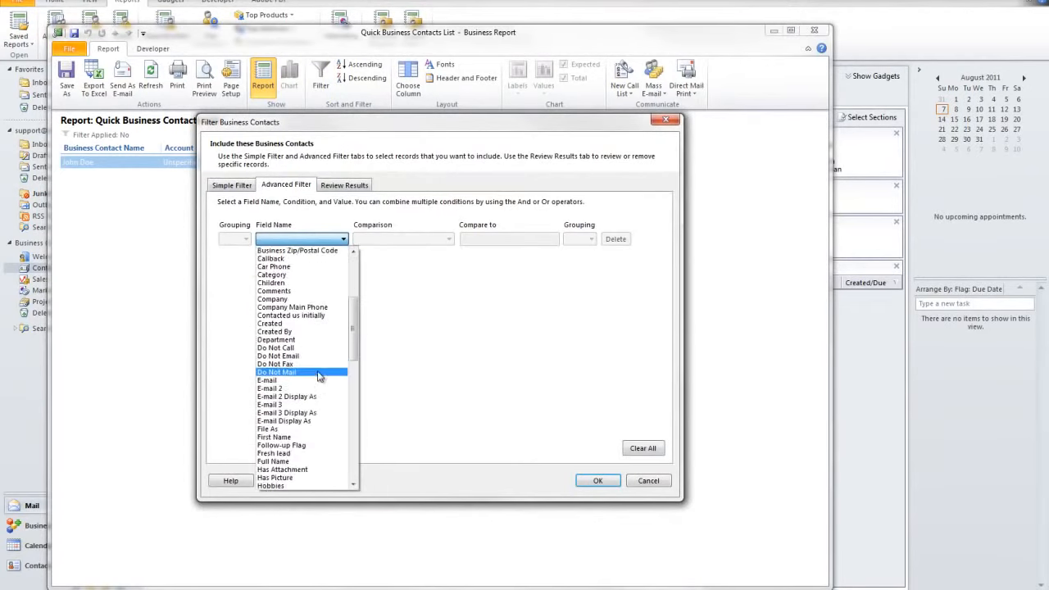
{"action": "scroll", "coordinate": [315, 401], "scroll_direction": "down", "scroll_amount": 4}
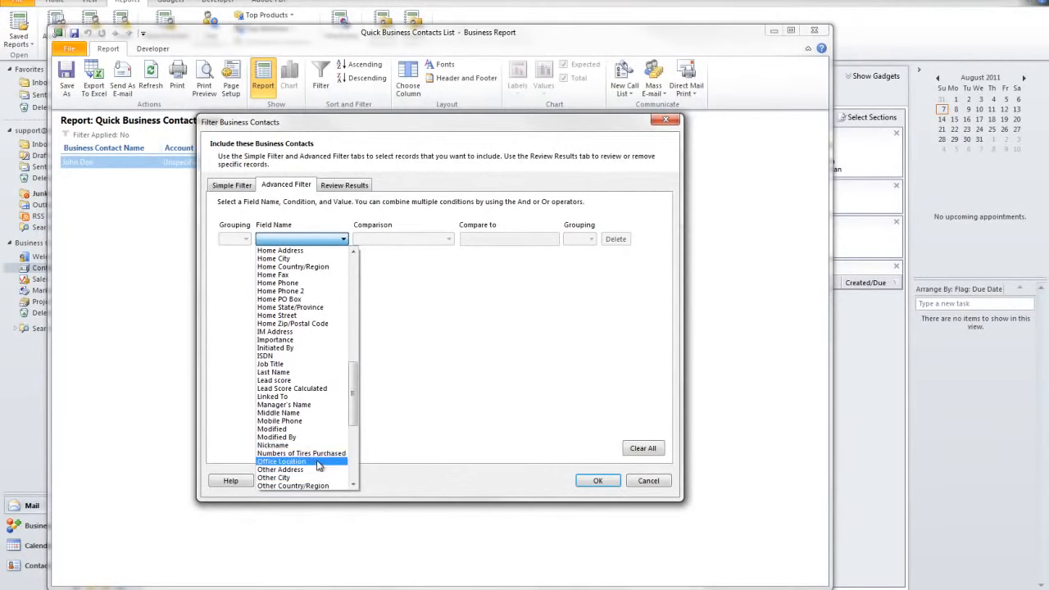
{"action": "left_click", "coordinate": [316, 453]}
{"action": "left_click", "coordinate": [383, 239]}
{"action": "left_click", "coordinate": [385, 248]}
{"action": "left_click", "coordinate": [504, 239]}
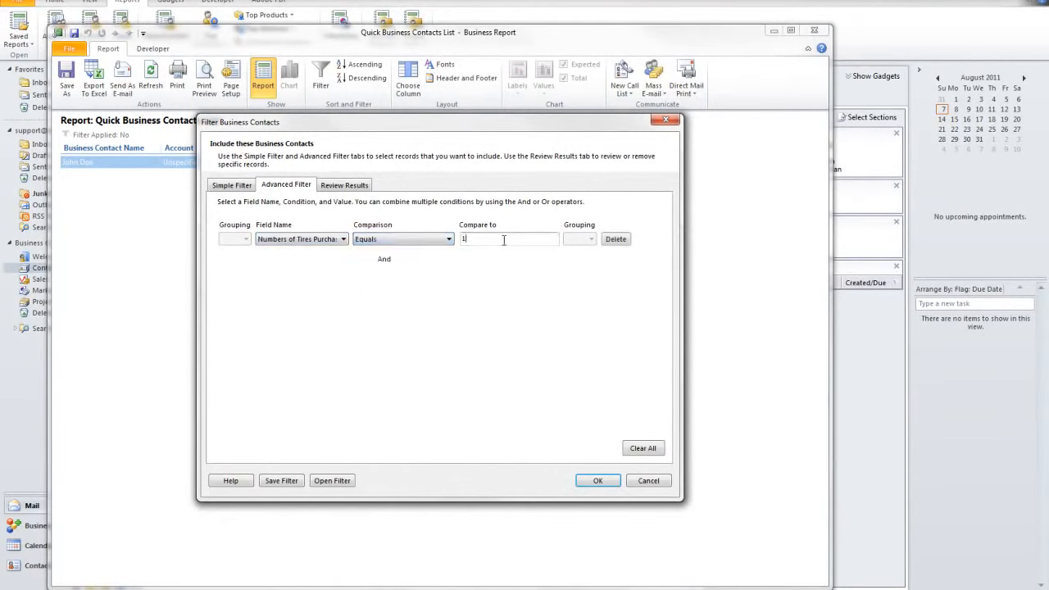
{"action": "type", "text": "100"}
{"action": "left_click", "coordinate": [597, 481]}
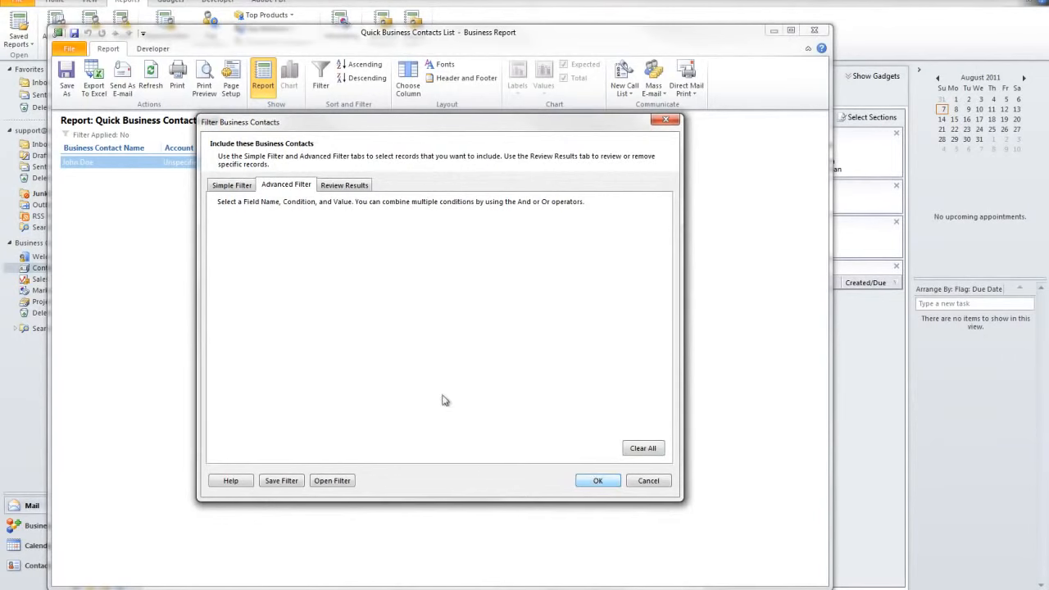
Check the filtered contact's record from the report, closing both the contact and the report window
{"action": "double_click", "coordinate": [109, 164]}
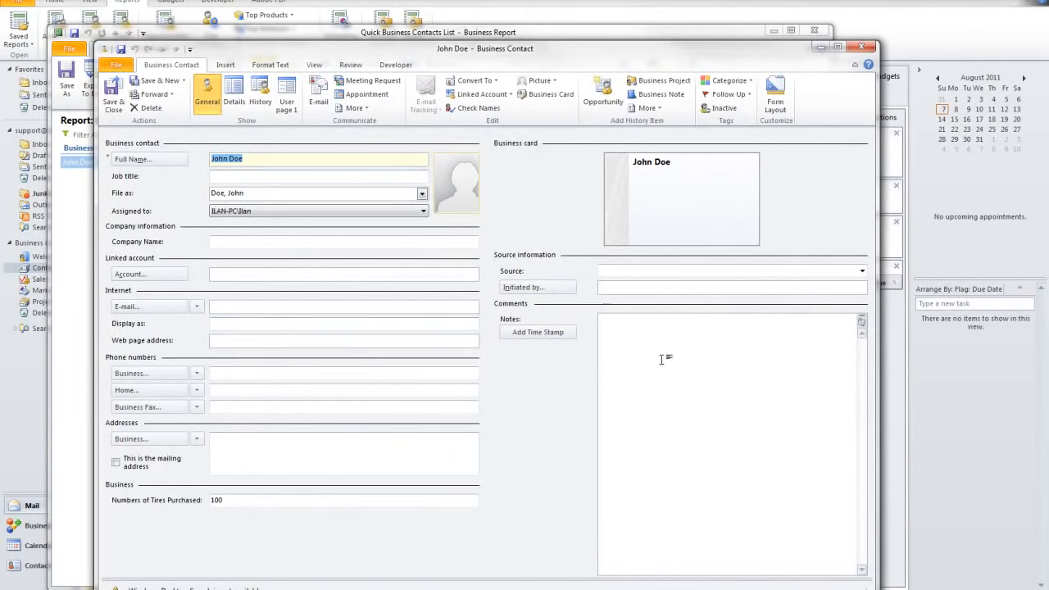
{"action": "left_click", "coordinate": [861, 47]}
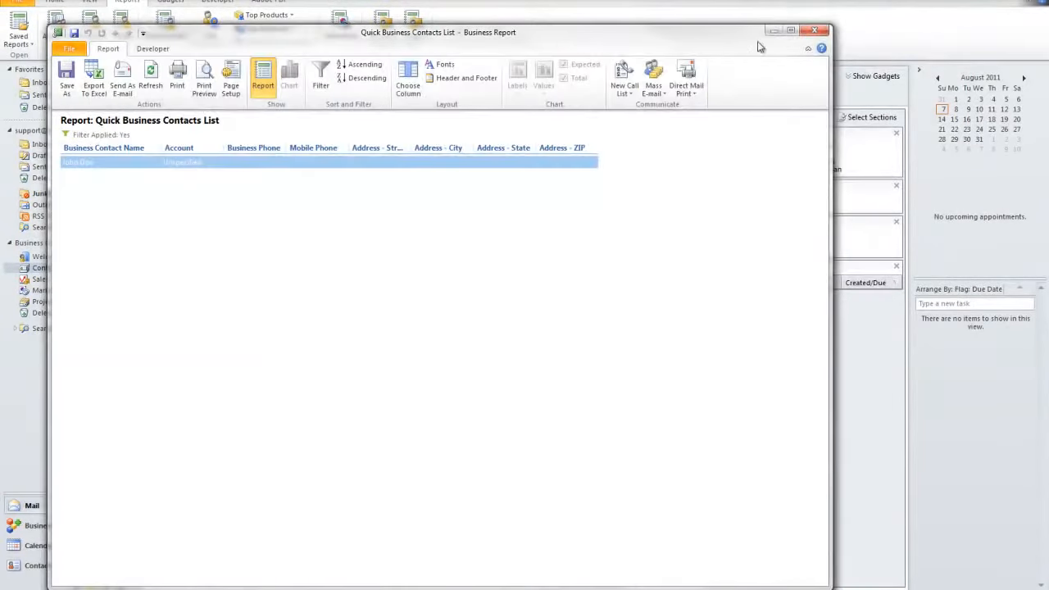
{"action": "left_click", "coordinate": [814, 30]}
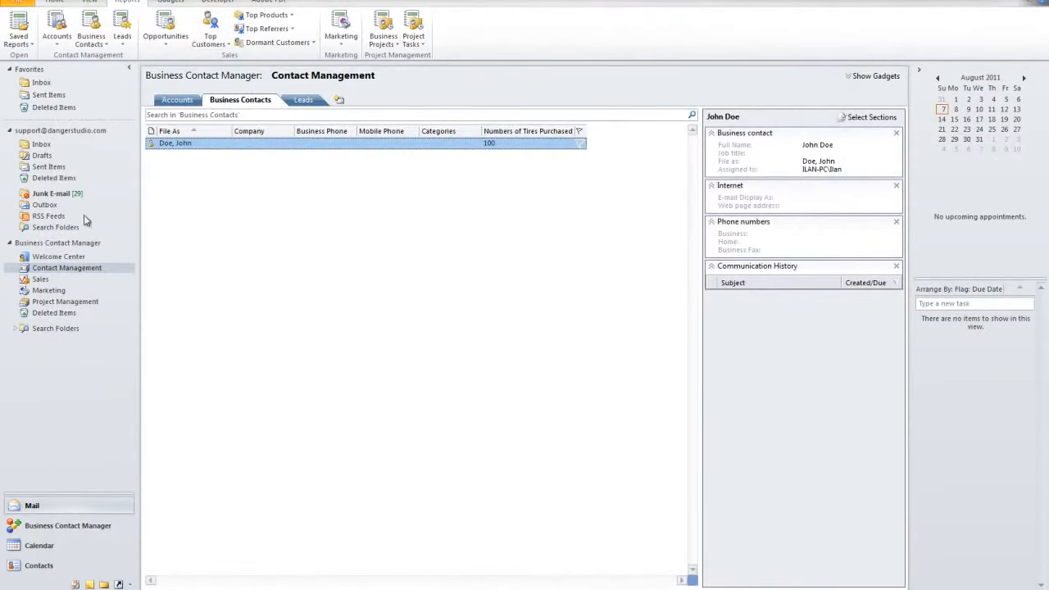
Look through the support mailbox's Inbox, the account information page and the messages in the Junk E-mail folder
{"action": "left_click", "coordinate": [39, 147]}
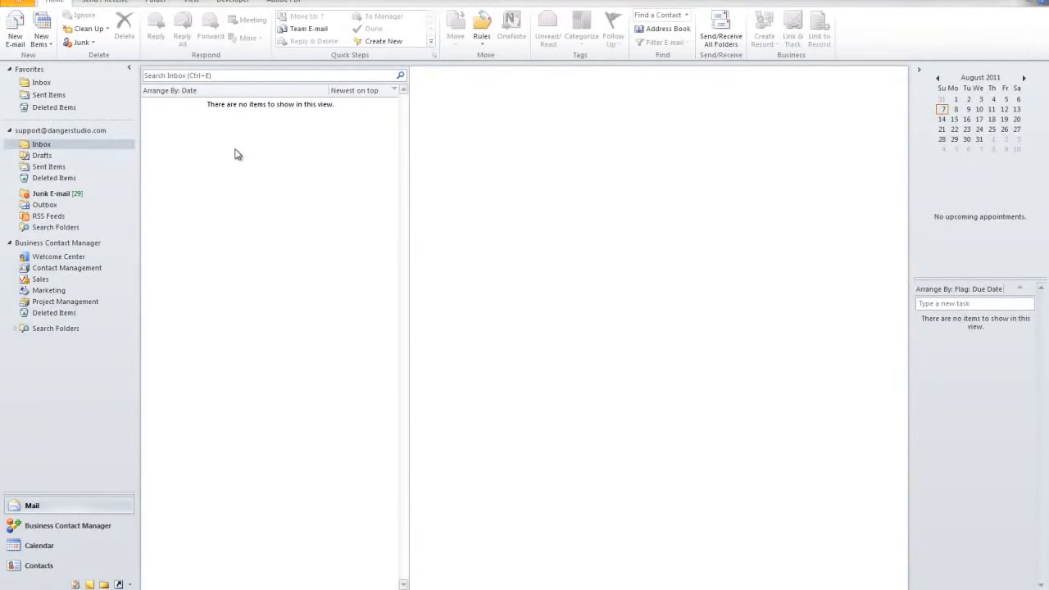
{"action": "left_click", "coordinate": [18, 4]}
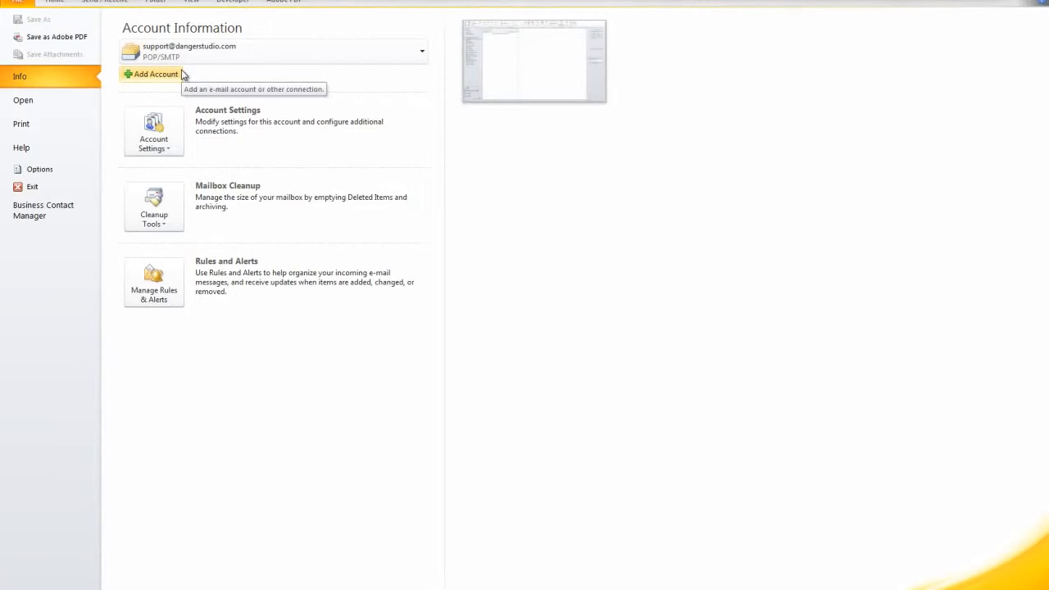
{"action": "left_click", "coordinate": [50, 4]}
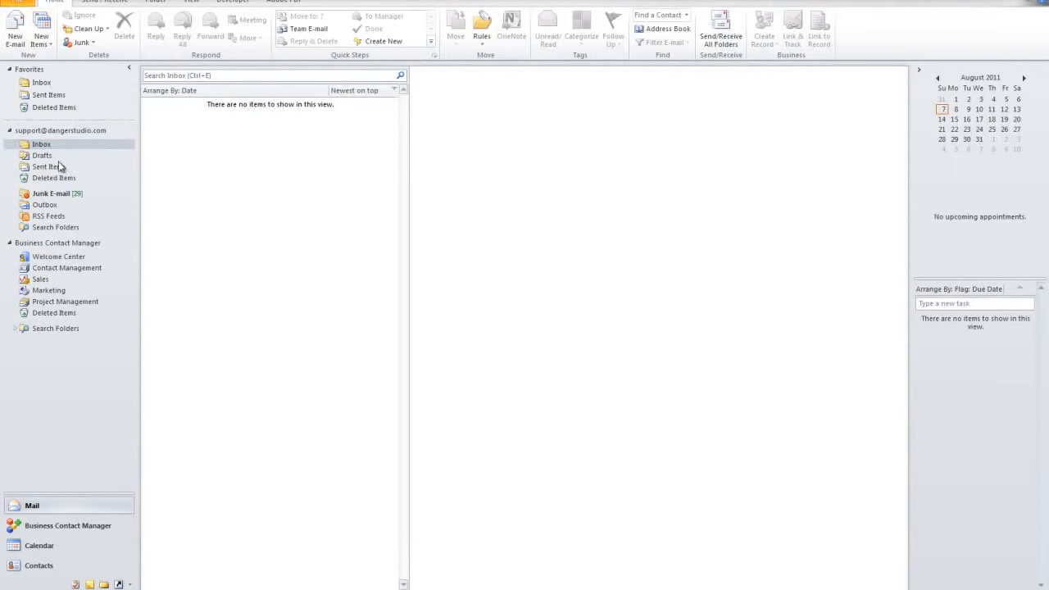
{"action": "left_click", "coordinate": [70, 197]}
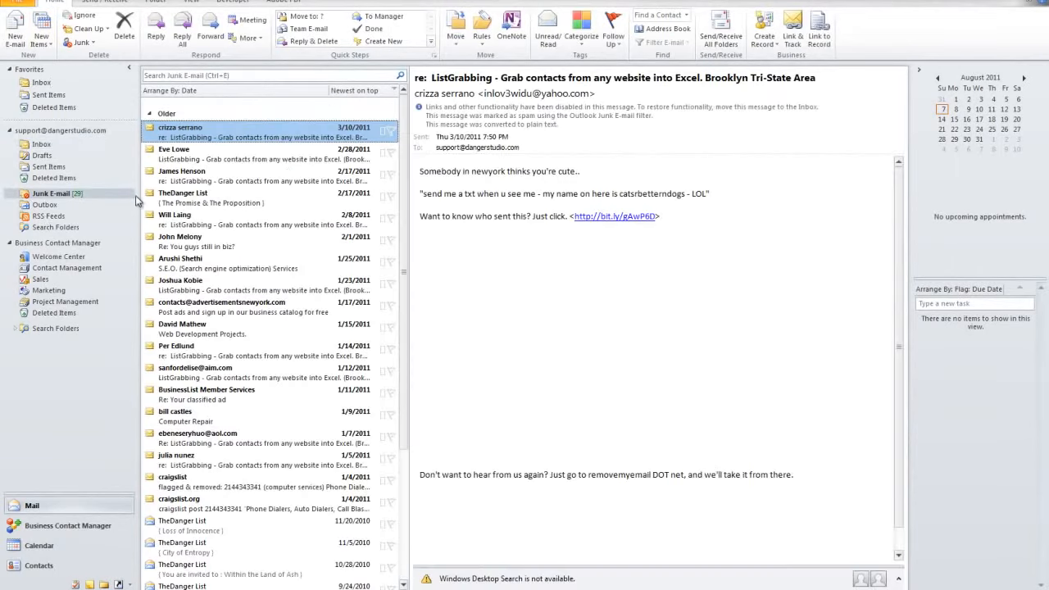
{"action": "scroll", "coordinate": [308, 341], "scroll_direction": "down", "scroll_amount": 3}
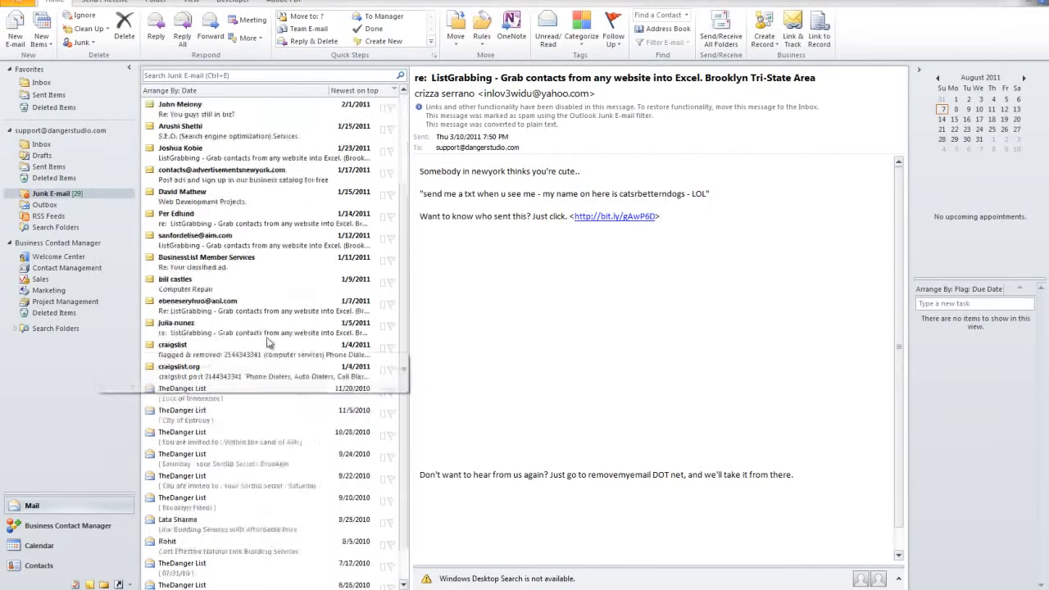
{"action": "scroll", "coordinate": [266, 343], "scroll_direction": "up", "scroll_amount": 3}
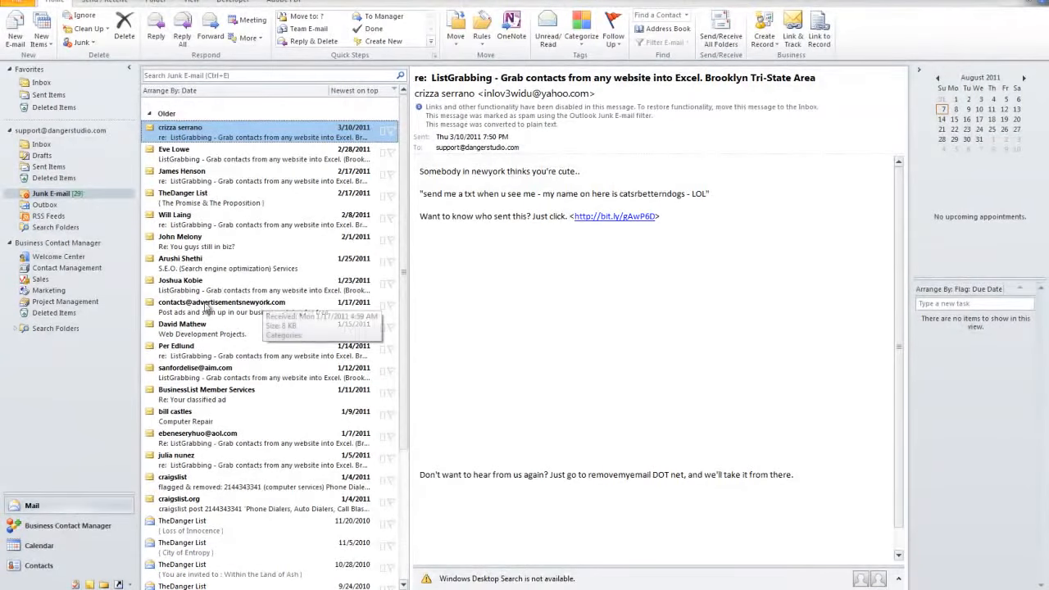
{"action": "left_click", "coordinate": [42, 144]}
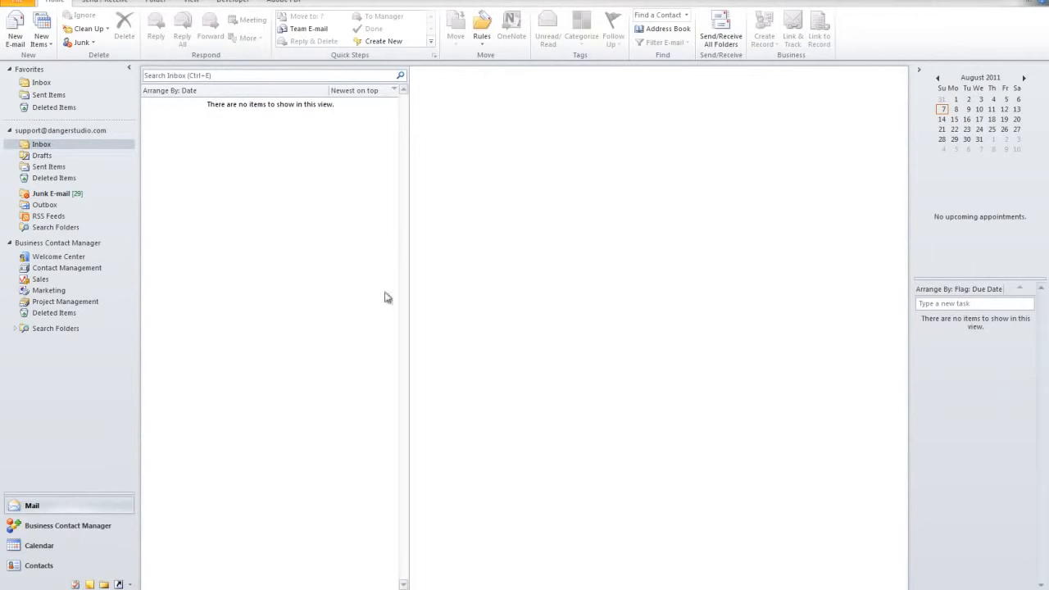
{"action": "left_click", "coordinate": [63, 267]}
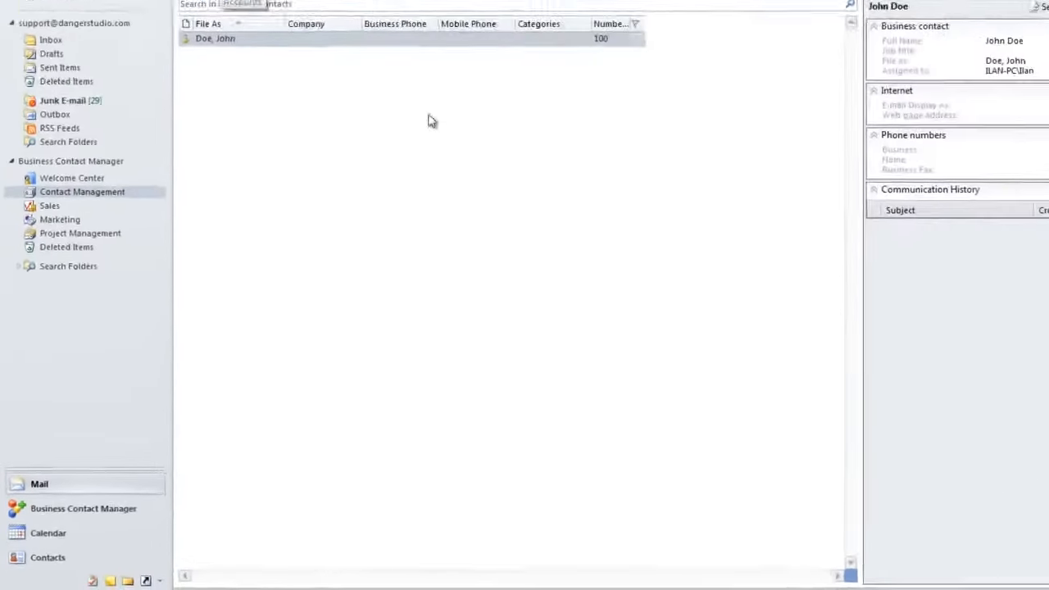
{"action": "left_click", "coordinate": [55, 128]}
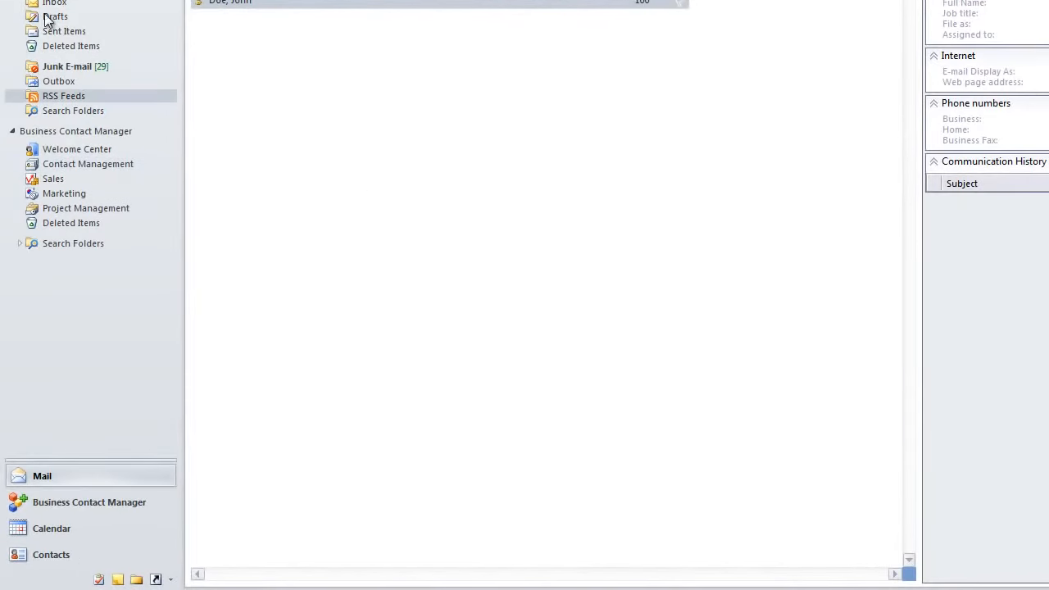
{"action": "left_click", "coordinate": [48, 5]}
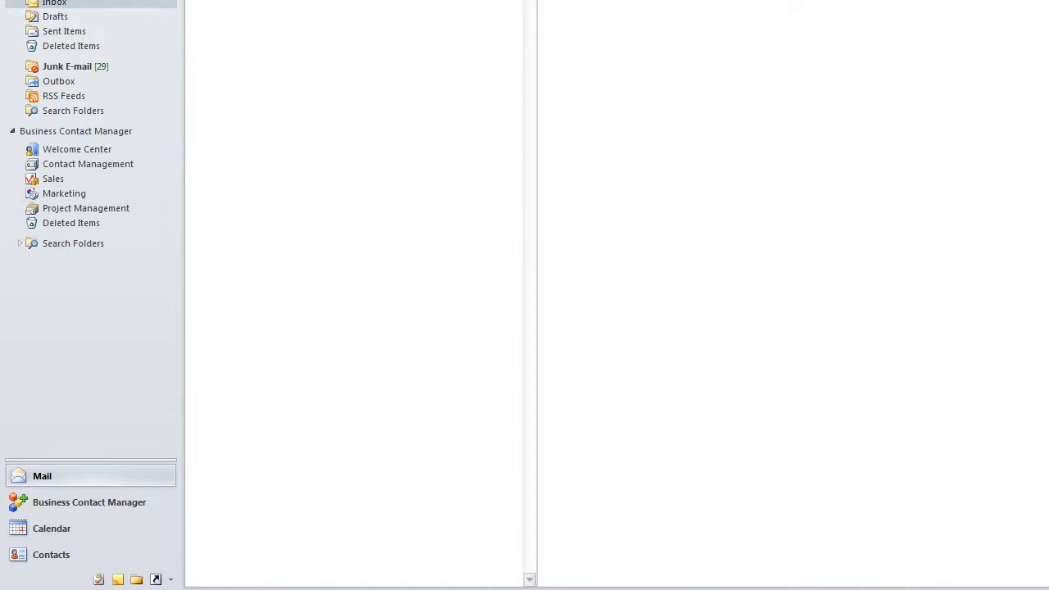
{"action": "left_click", "coordinate": [72, 167]}
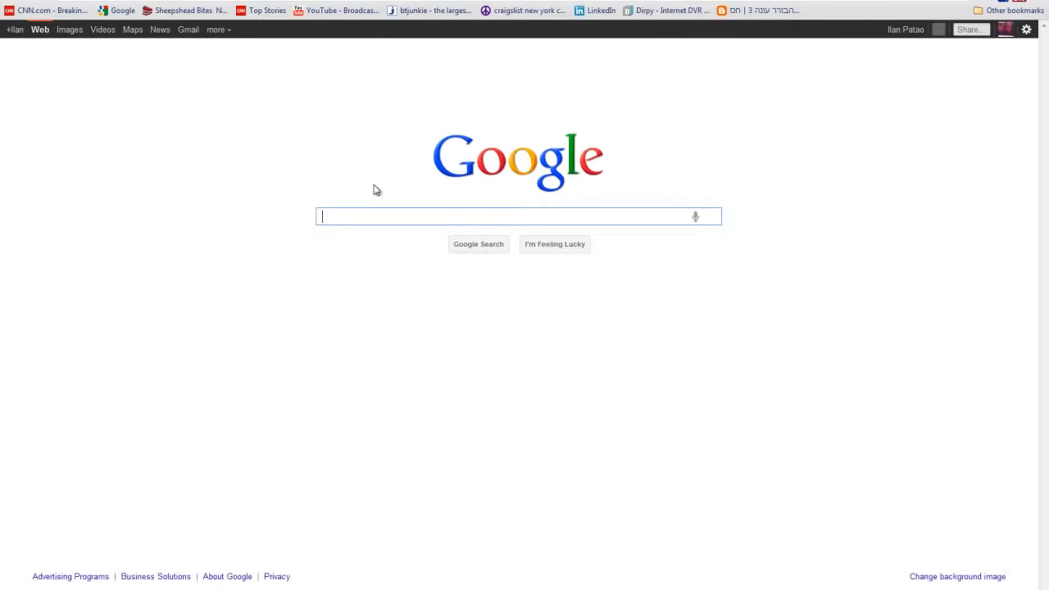
Switch to the web browser and search Google for business contact manager 2010
{"action": "type", "text": "business cont"}
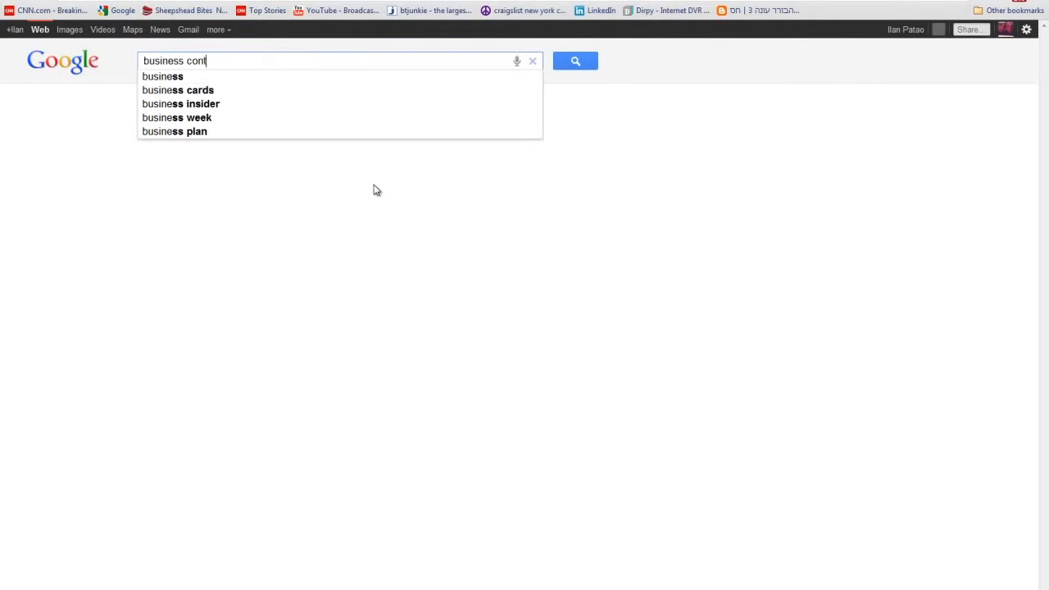
{"action": "type", "text": "act manager 2010"}
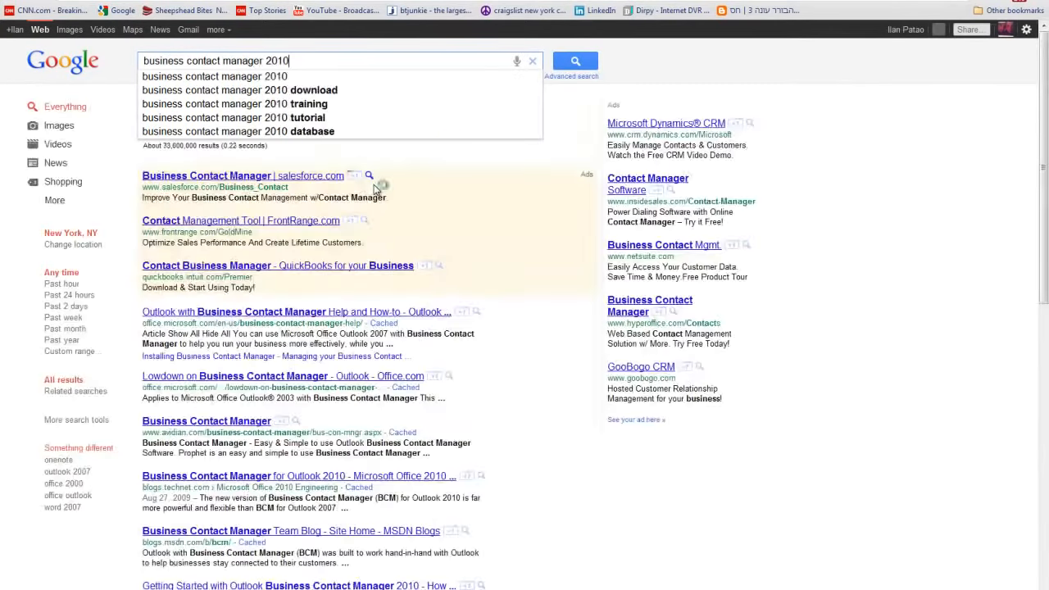
{"action": "key", "text": "Return"}
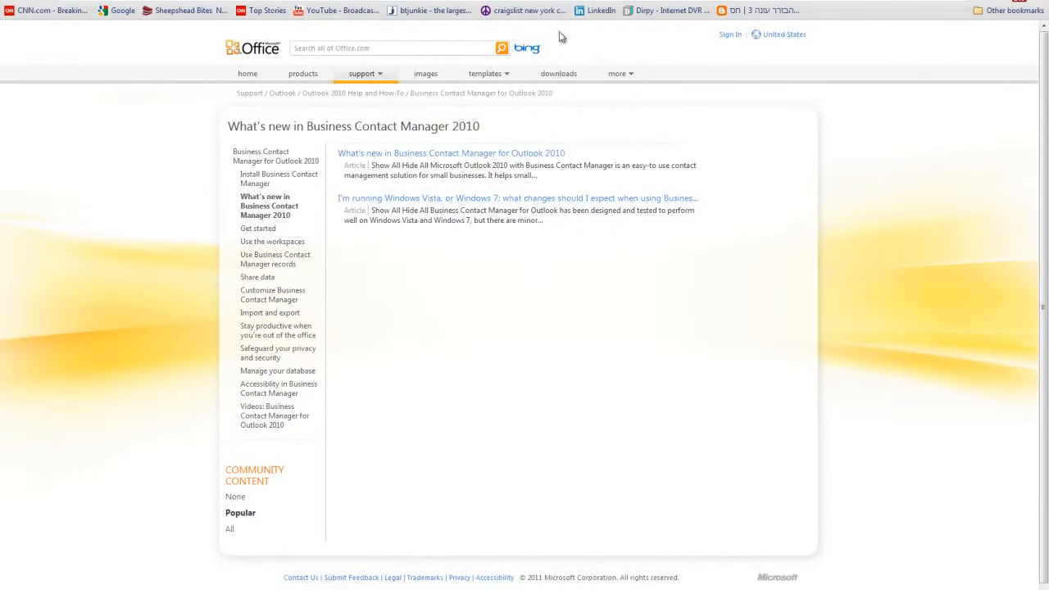
Go to the downloads section of Office.com and look through the offered add-ins and tools
{"action": "left_click", "coordinate": [564, 74]}
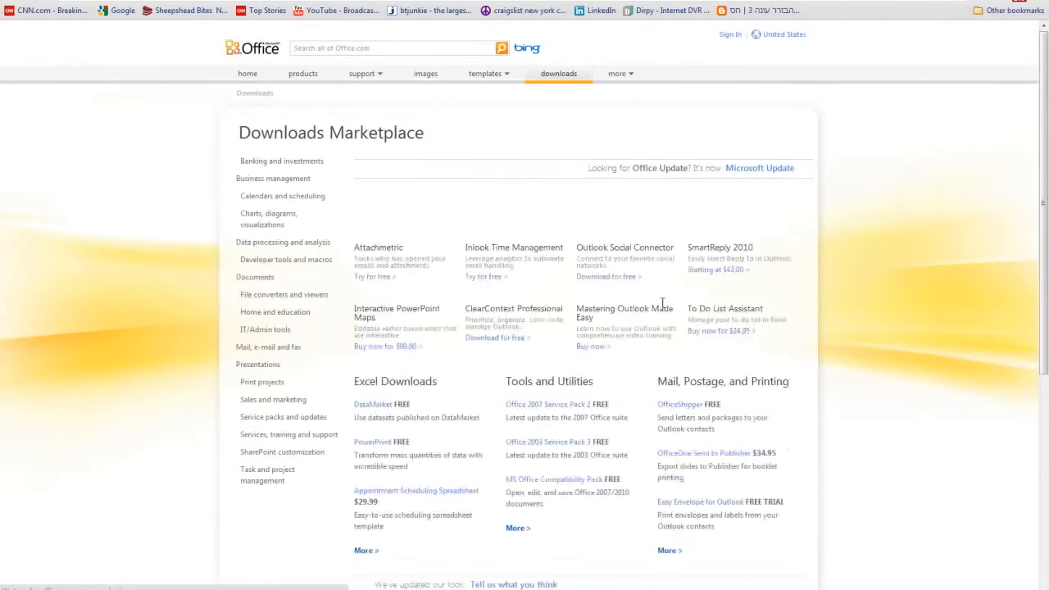
{"action": "scroll", "coordinate": [442, 314], "scroll_direction": "down", "scroll_amount": 1}
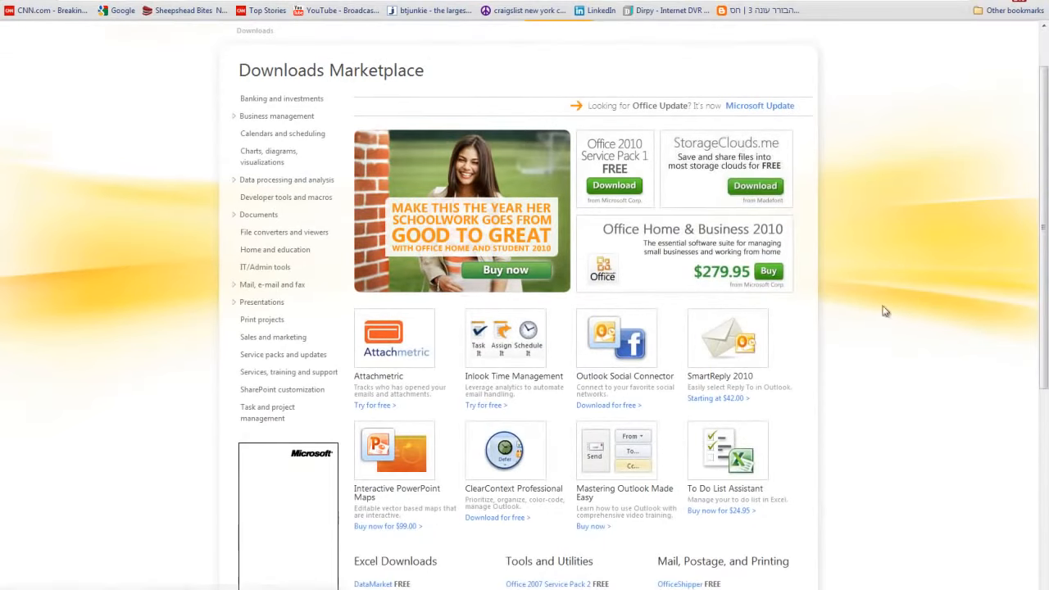
{"action": "scroll", "coordinate": [678, 385], "scroll_direction": "down", "scroll_amount": 1}
{"action": "scroll", "coordinate": [677, 385], "scroll_direction": "down", "scroll_amount": 3}
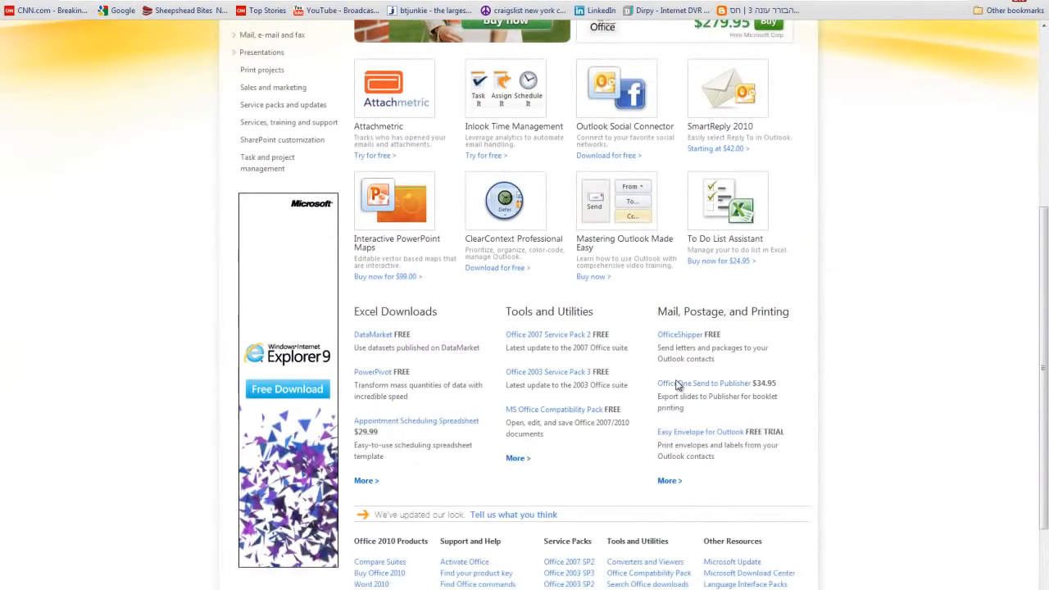
{"action": "scroll", "coordinate": [677, 385], "scroll_direction": "up", "scroll_amount": 5}
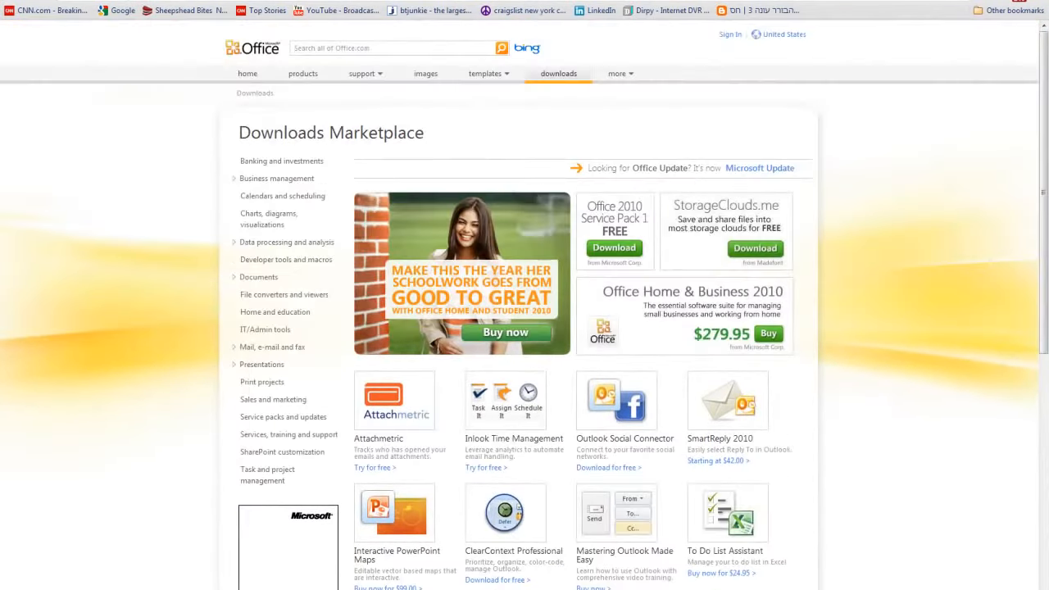
{"action": "scroll", "coordinate": [513, 369], "scroll_direction": "down", "scroll_amount": 3}
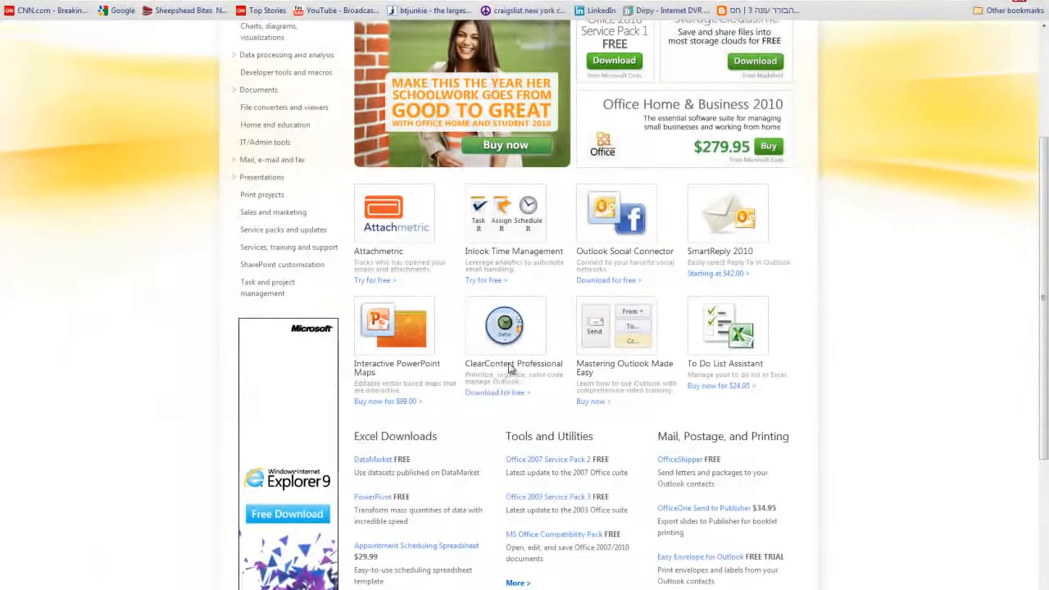
{"action": "scroll", "coordinate": [655, 271], "scroll_direction": "up", "scroll_amount": 3}
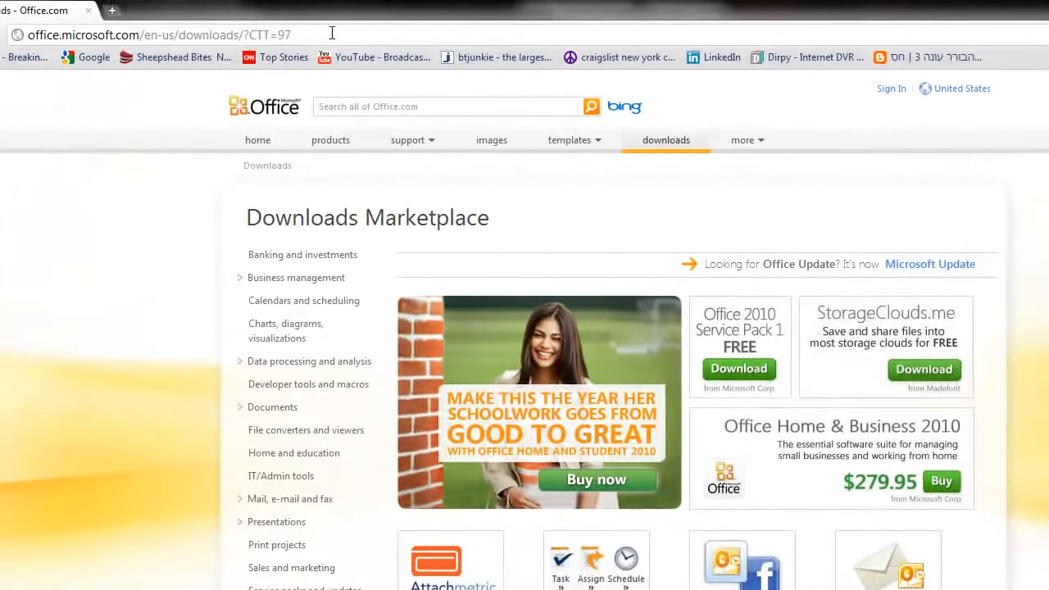
Go to the website dangerstudio.com
{"action": "left_click", "coordinate": [313, 33]}
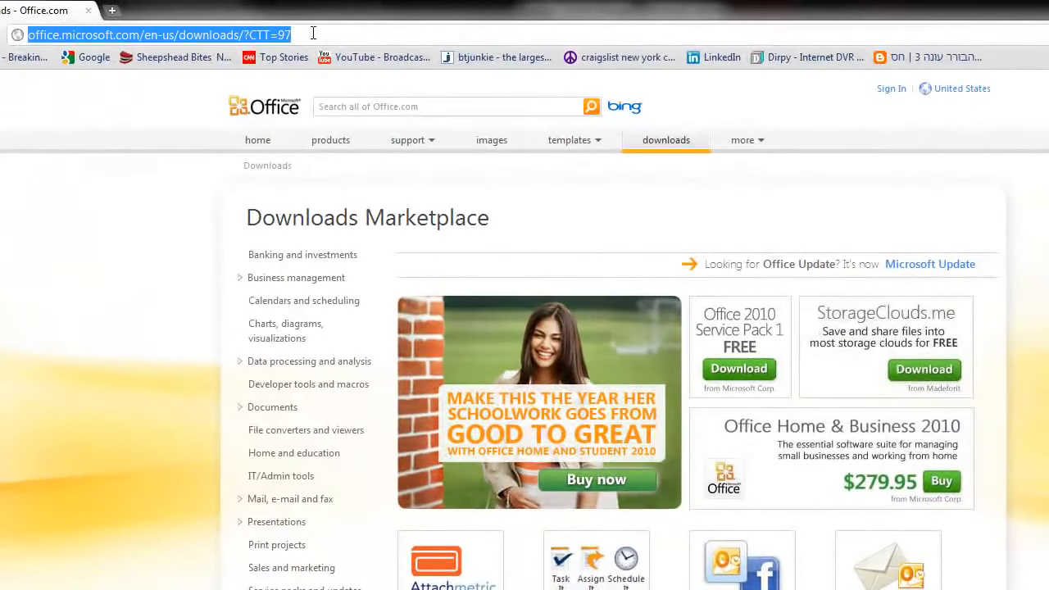
{"action": "type", "text": "dangerstudio.com"}
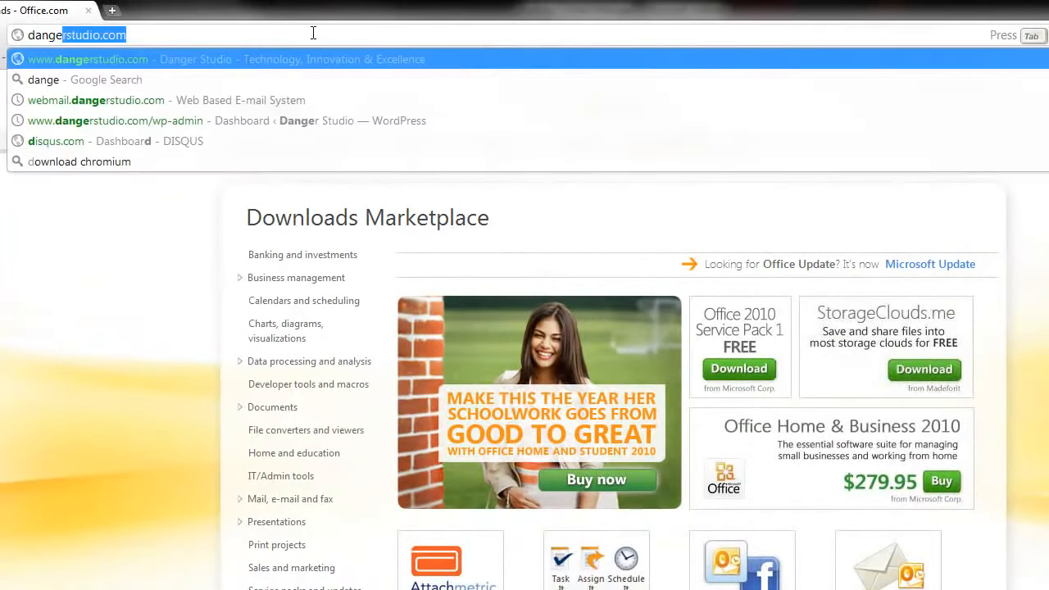
{"action": "key", "text": "Return"}
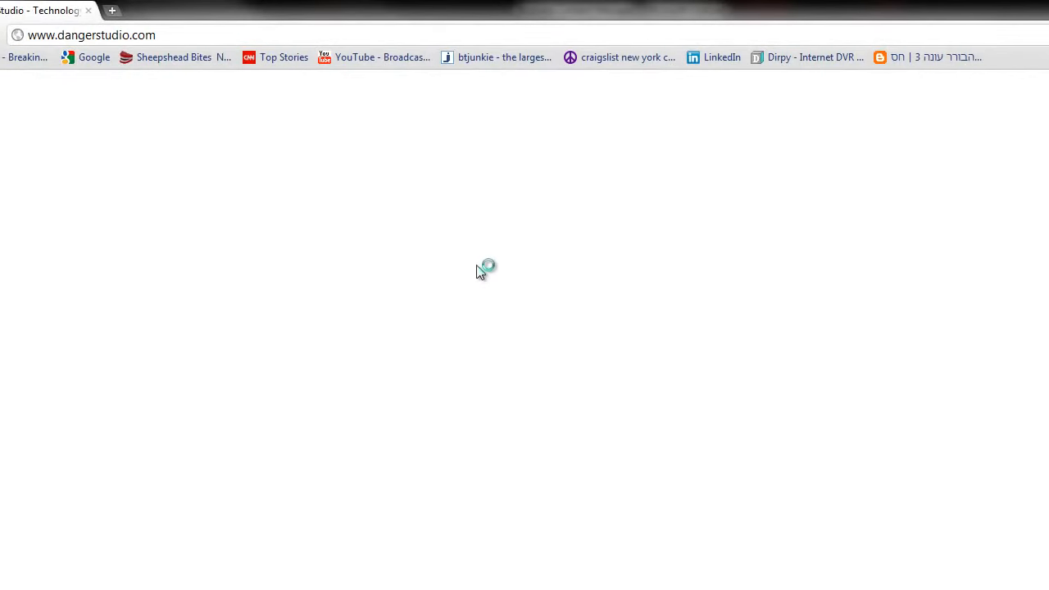
Open the Microsoft Outlook with Business Contact Manager 2007/2010 article on the Danger Studio site and examine its heading
{"action": "scroll", "coordinate": [597, 570], "scroll_direction": "down", "scroll_amount": 3}
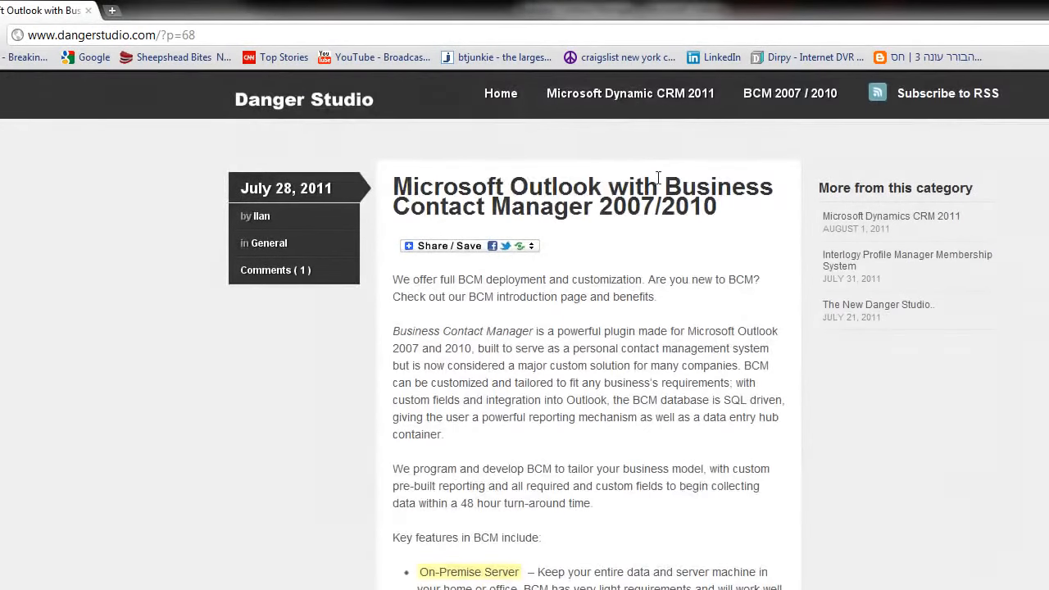
{"action": "left_click_drag", "start_coordinate": [500, 192], "coordinate": [758, 211]}
{"action": "left_click", "coordinate": [758, 215]}
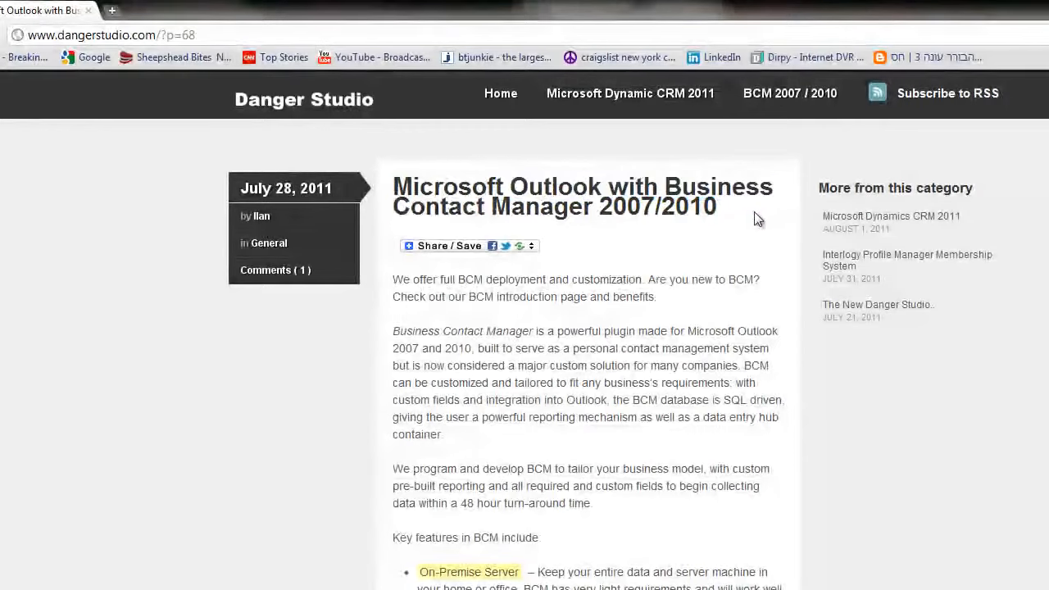
{"action": "left_click_drag", "start_coordinate": [486, 198], "coordinate": [475, 200]}
{"action": "mouse_move", "coordinate": [479, 245]}
{"action": "left_click", "coordinate": [546, 354]}
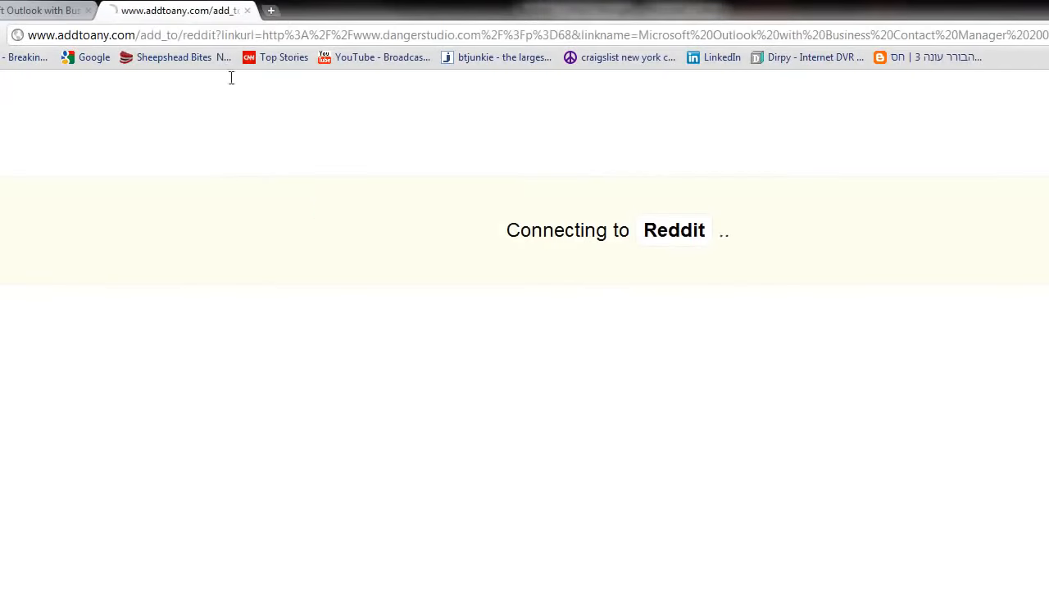
{"action": "left_click", "coordinate": [248, 10]}
Look through the article's key features, contact form and comments, and review the introductory paragraphs on BCM programming and development
{"action": "scroll", "coordinate": [504, 538], "scroll_direction": "down", "scroll_amount": 8}
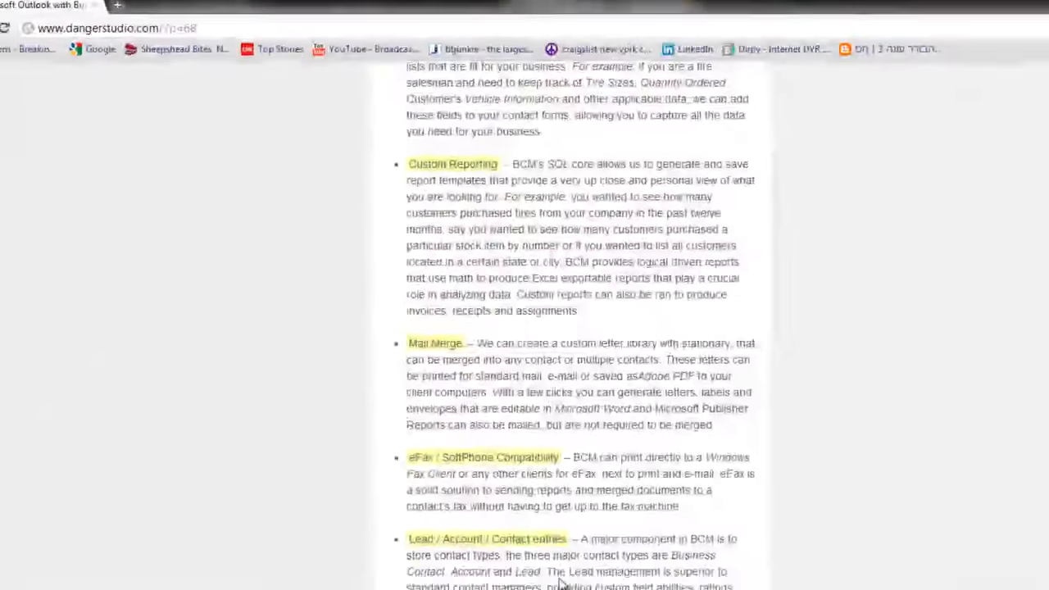
{"action": "scroll", "coordinate": [562, 583], "scroll_direction": "down", "scroll_amount": 10}
{"action": "scroll", "coordinate": [563, 575], "scroll_direction": "up", "scroll_amount": 3}
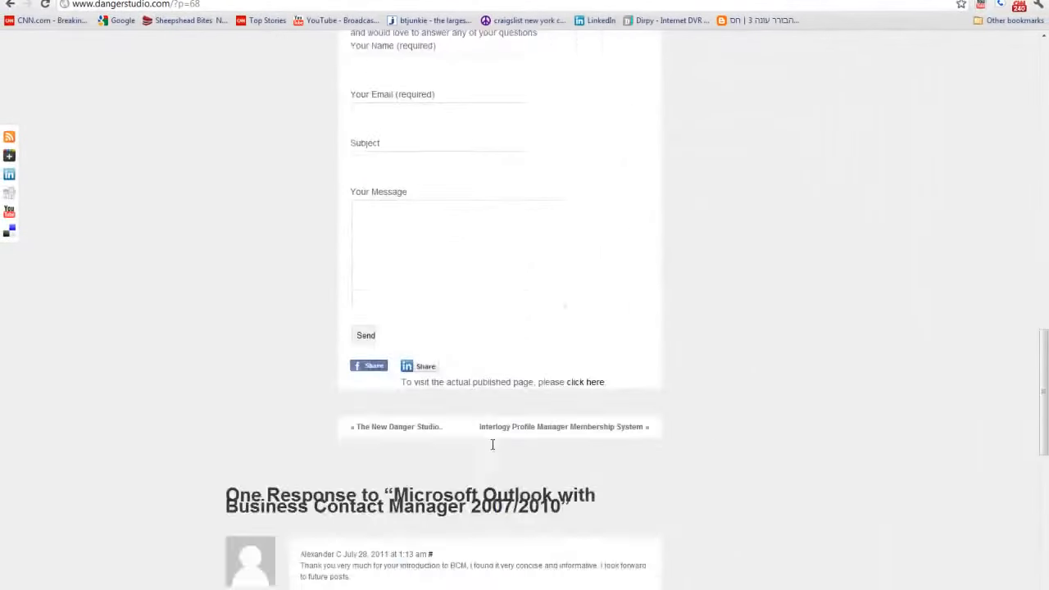
{"action": "scroll", "coordinate": [493, 444], "scroll_direction": "up", "scroll_amount": 15}
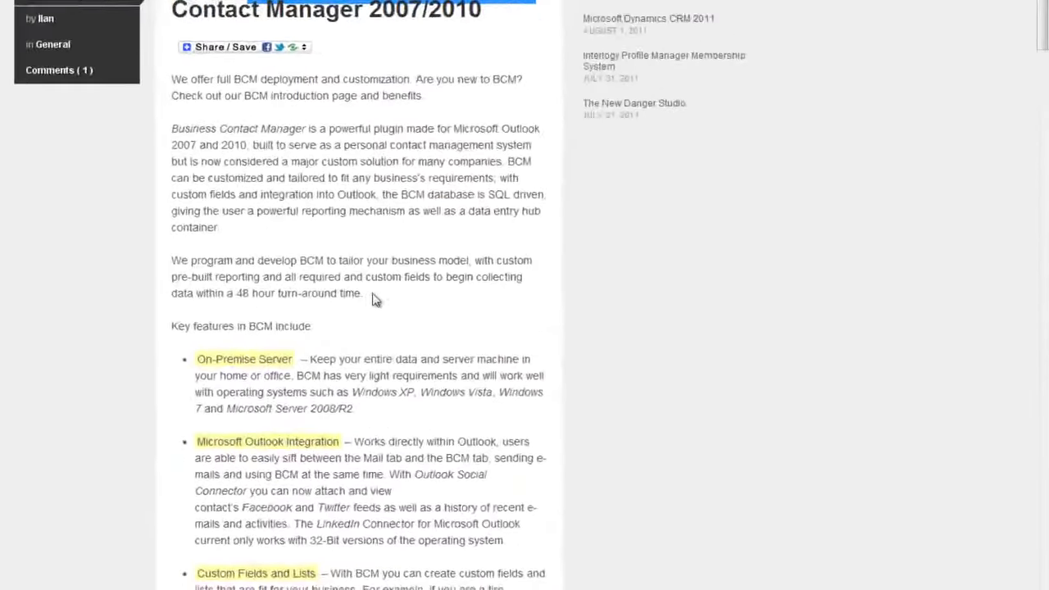
{"action": "left_click_drag", "start_coordinate": [511, 362], "coordinate": [468, 398]}
{"action": "left_click", "coordinate": [285, 287]}
{"action": "left_click_drag", "start_coordinate": [249, 244], "coordinate": [266, 347]}
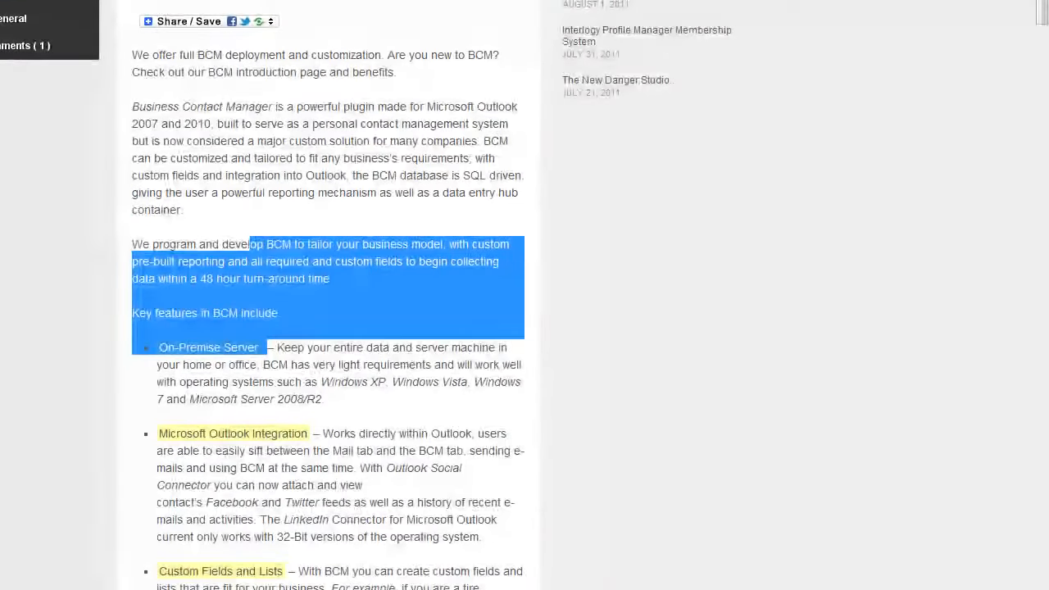
{"action": "left_click", "coordinate": [429, 380]}
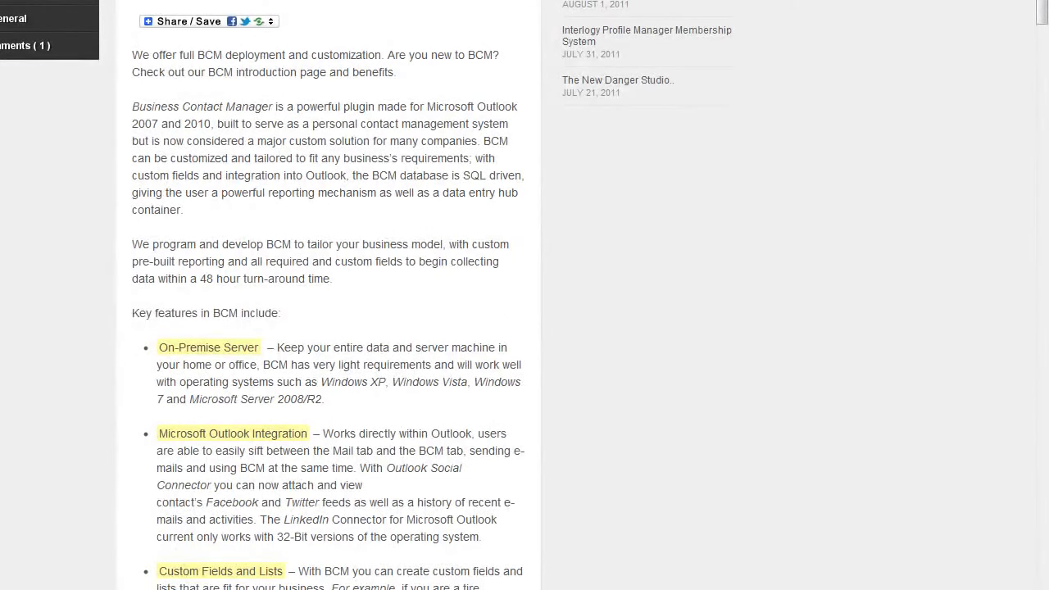